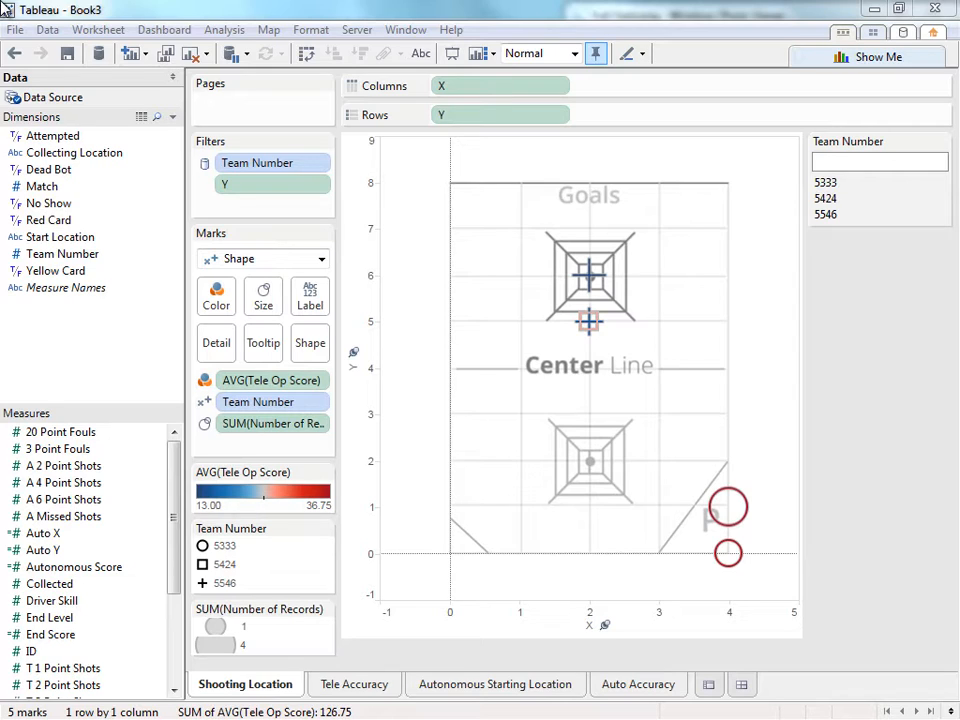
Step: Minimize the finished workbook and the field picture, and load Full Field.png from the Pictures library as a new background image for Sheet 1
{"action": "left_click", "coordinate": [872, 12]}
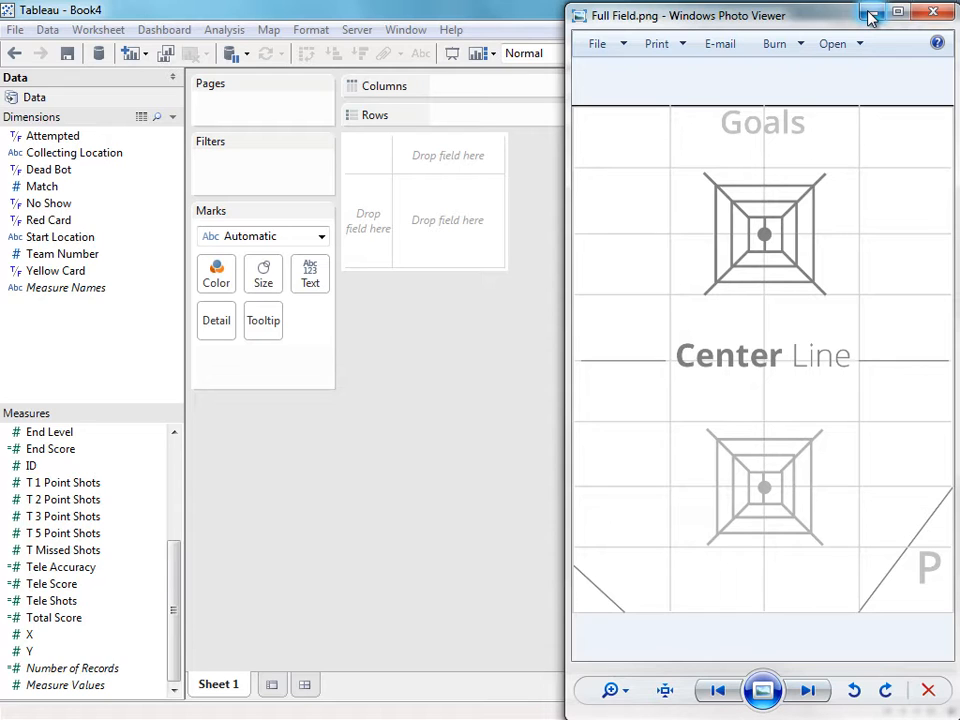
{"action": "left_click", "coordinate": [869, 13]}
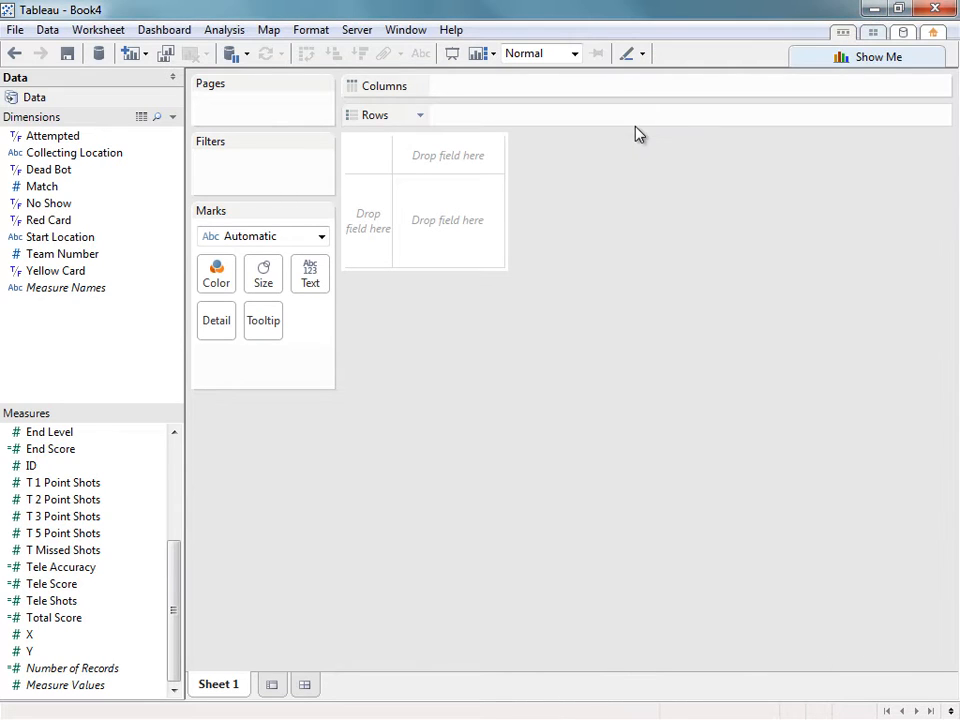
{"action": "left_click", "coordinate": [258, 31]}
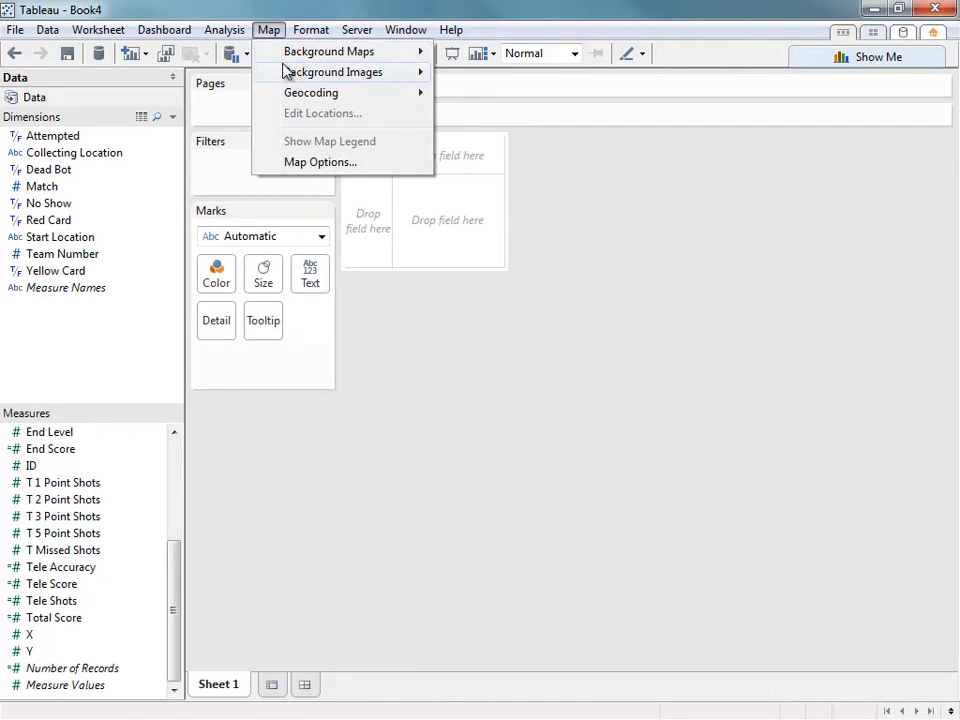
{"action": "mouse_move", "coordinate": [285, 71]}
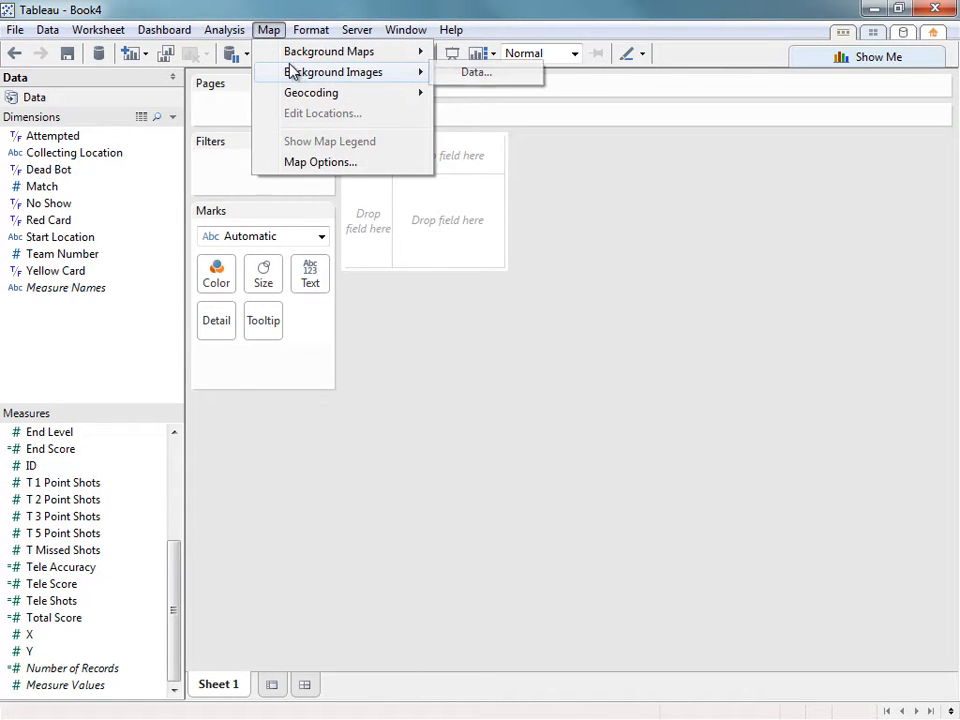
{"action": "left_click", "coordinate": [468, 79]}
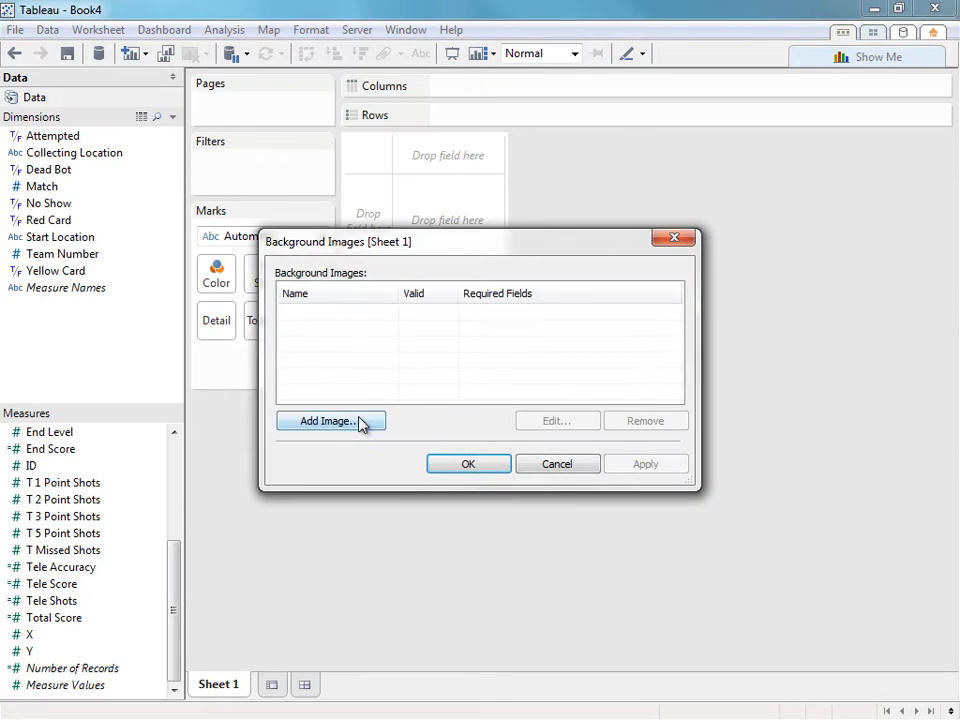
{"action": "left_click", "coordinate": [360, 421]}
{"action": "left_click", "coordinate": [688, 293]}
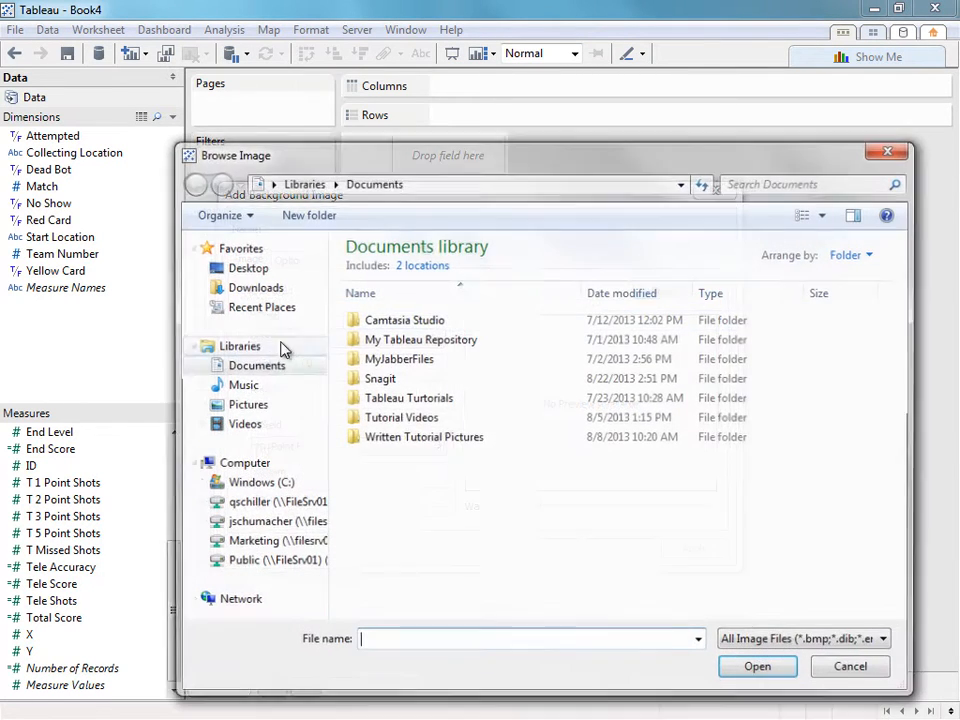
{"action": "left_click", "coordinate": [244, 404]}
{"action": "left_click", "coordinate": [610, 345]}
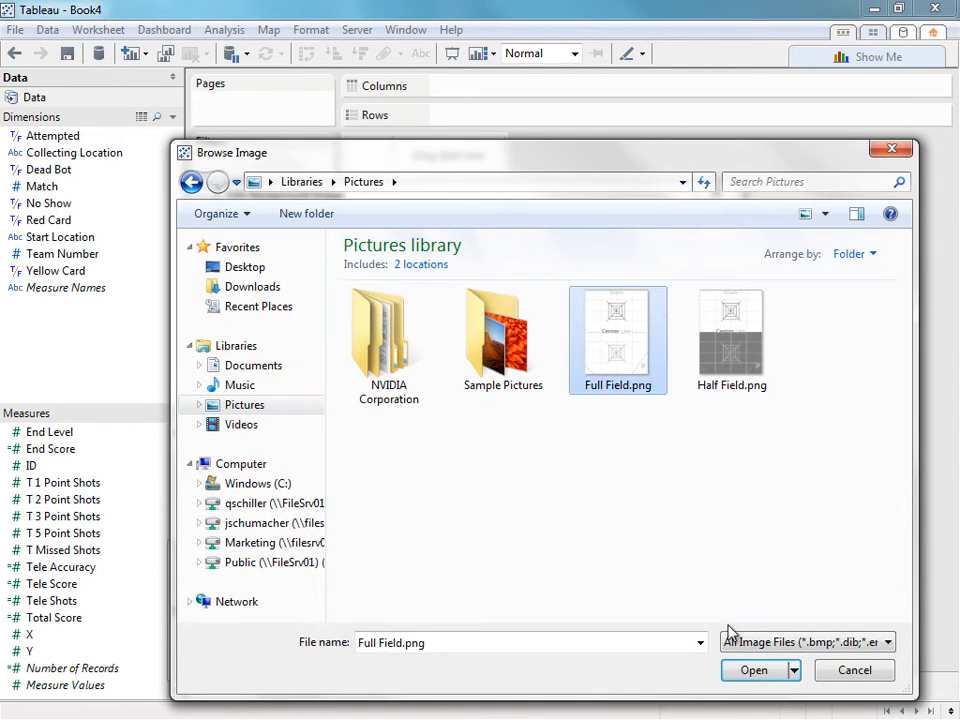
{"action": "left_click", "coordinate": [754, 676]}
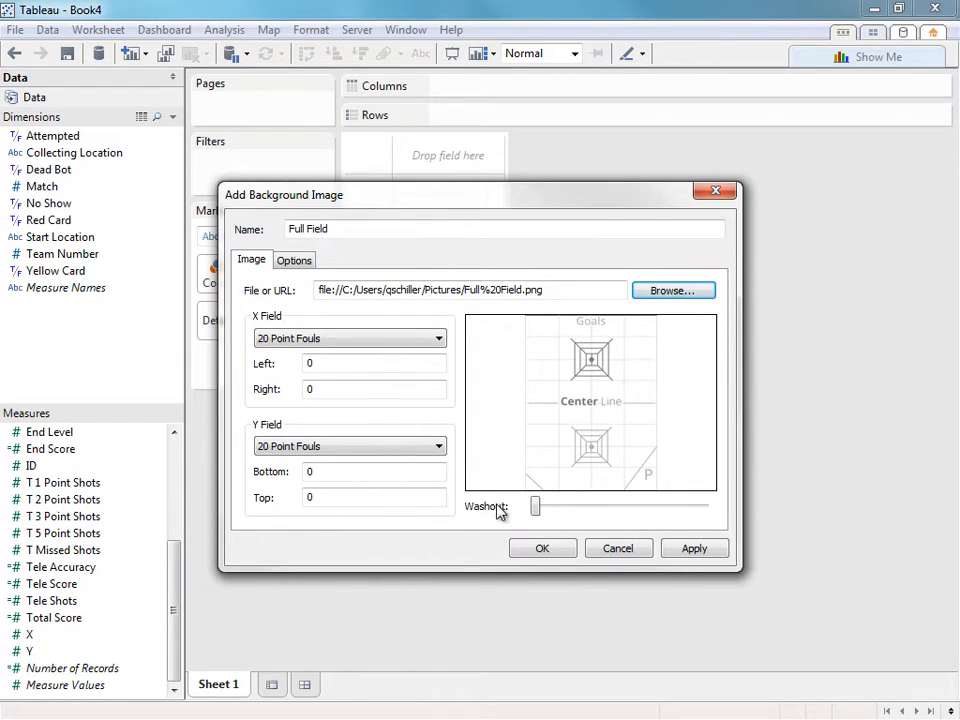
Step: Set the background image's right X limit to 4 and its top Y limit to 8
{"action": "left_click", "coordinate": [405, 389]}
{"action": "key", "text": "BackSpace"}
{"action": "type", "text": "4"}
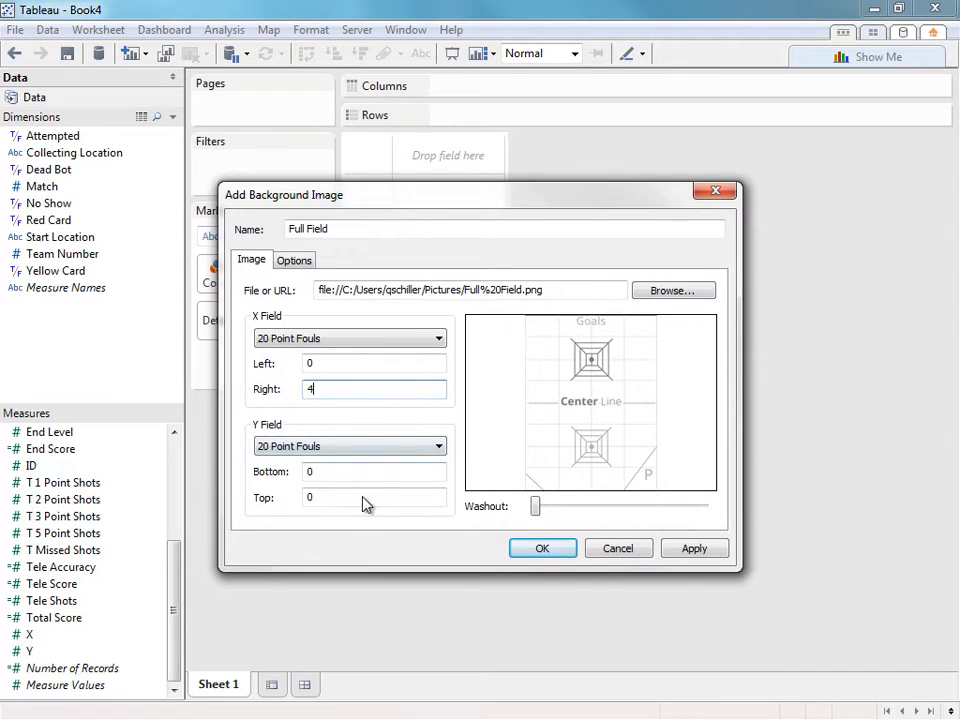
{"action": "left_click", "coordinate": [350, 501]}
{"action": "key", "text": "BackSpace"}
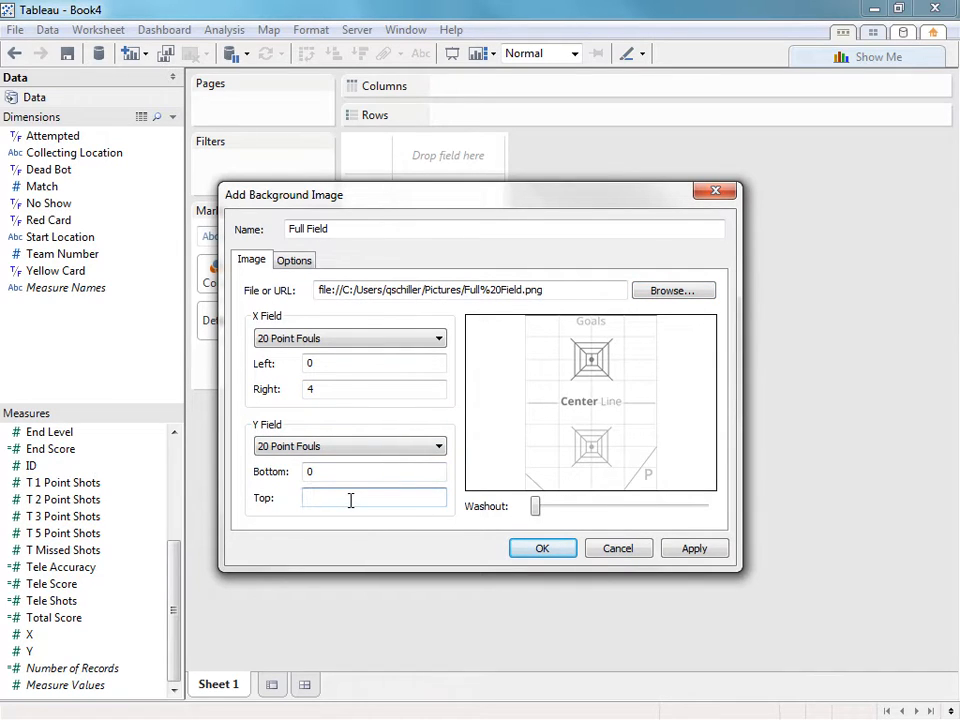
{"action": "type", "text": "8"}
Step: Assign the X measure to the image's X field and Y to its Y field, and accept the background image
{"action": "left_click", "coordinate": [418, 340]}
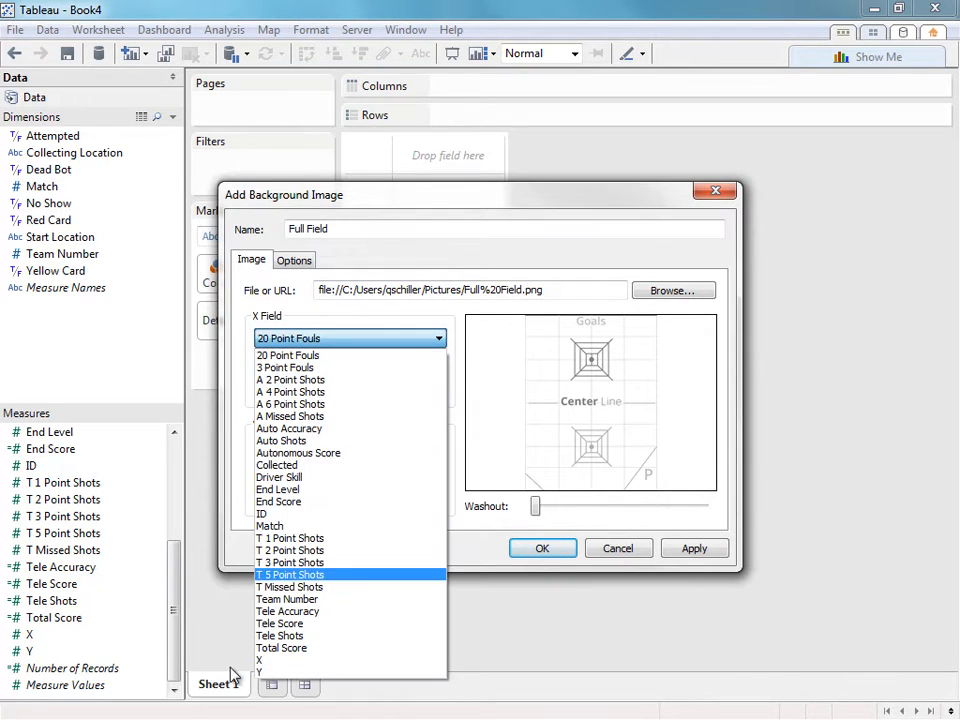
{"action": "left_click", "coordinate": [262, 660]}
{"action": "left_click", "coordinate": [330, 446]}
{"action": "left_click", "coordinate": [275, 429]}
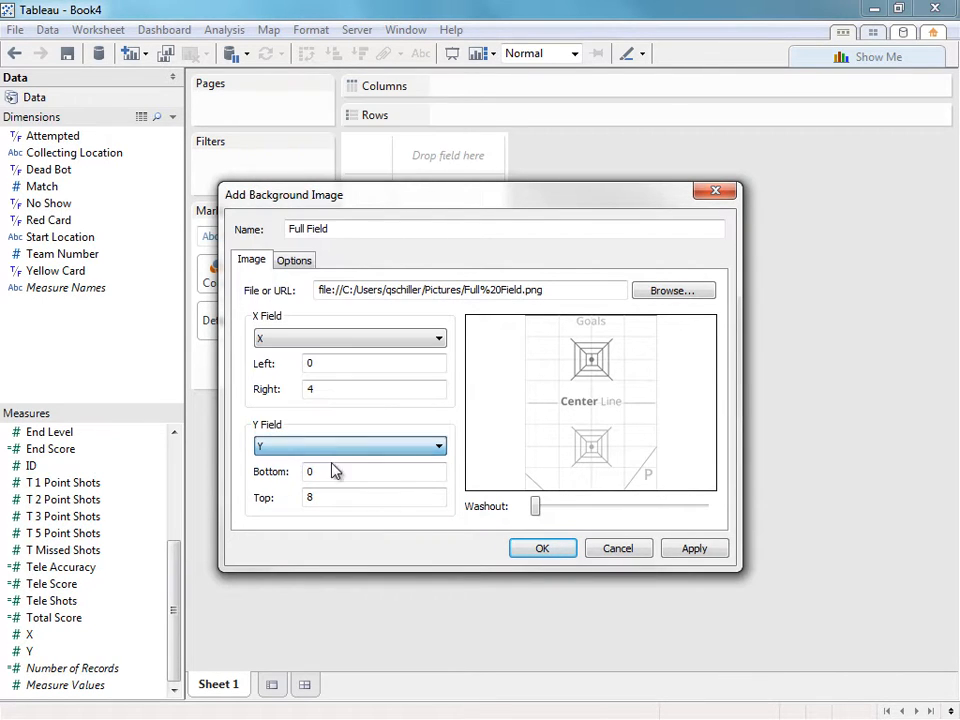
{"action": "left_click", "coordinate": [551, 553]}
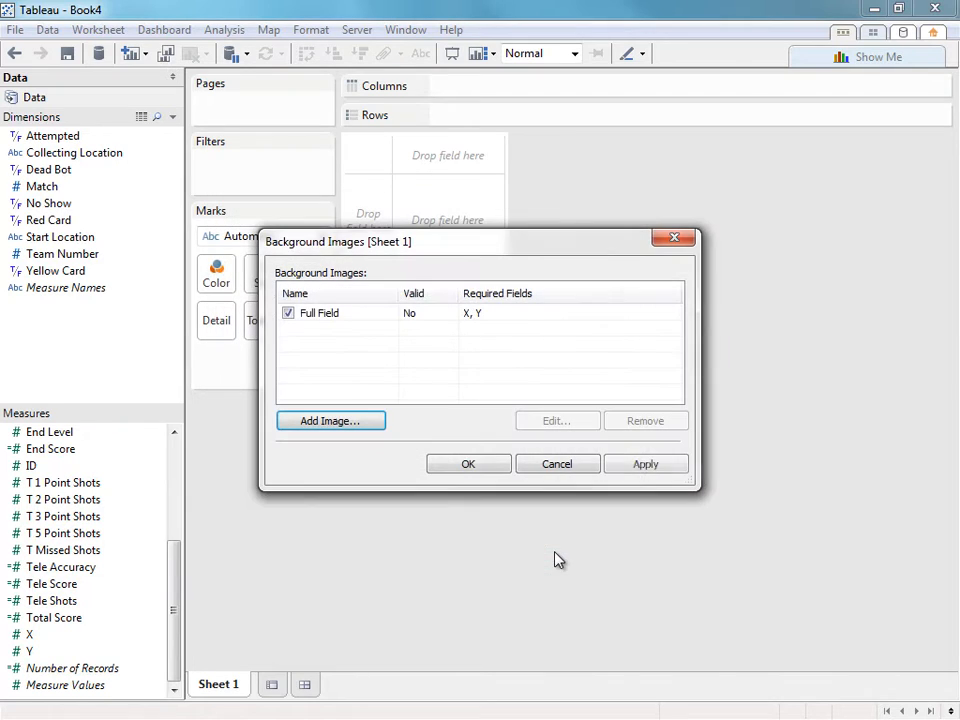
{"action": "left_click", "coordinate": [480, 468]}
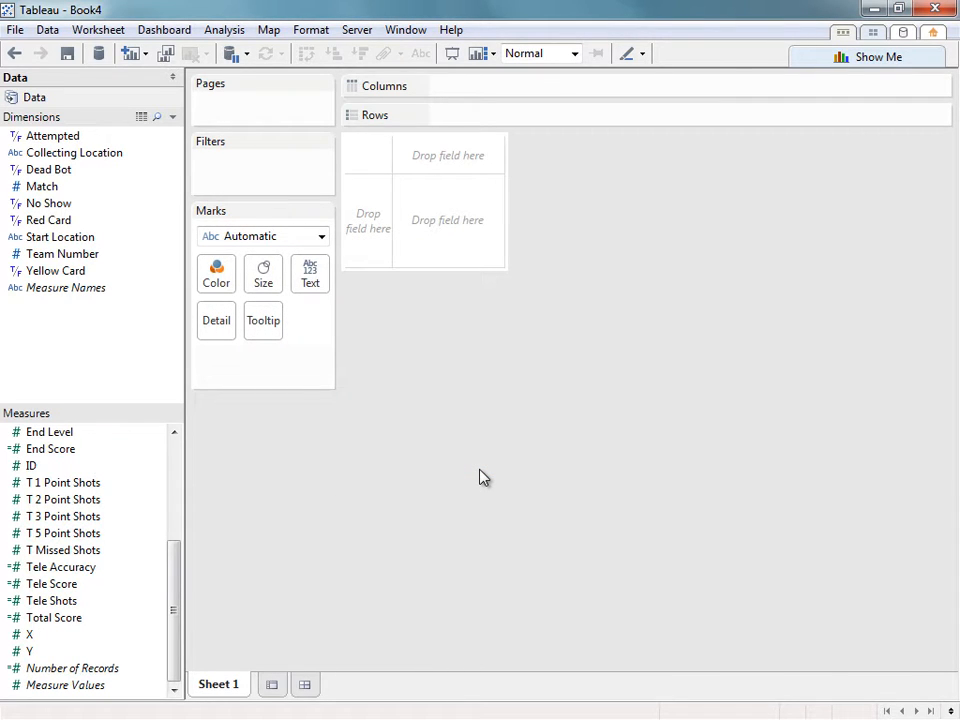
Step: Place X on Columns and Y on Rows, and convert both from sums to dimensions
{"action": "left_click_drag", "start_coordinate": [30, 634], "coordinate": [465, 220]}
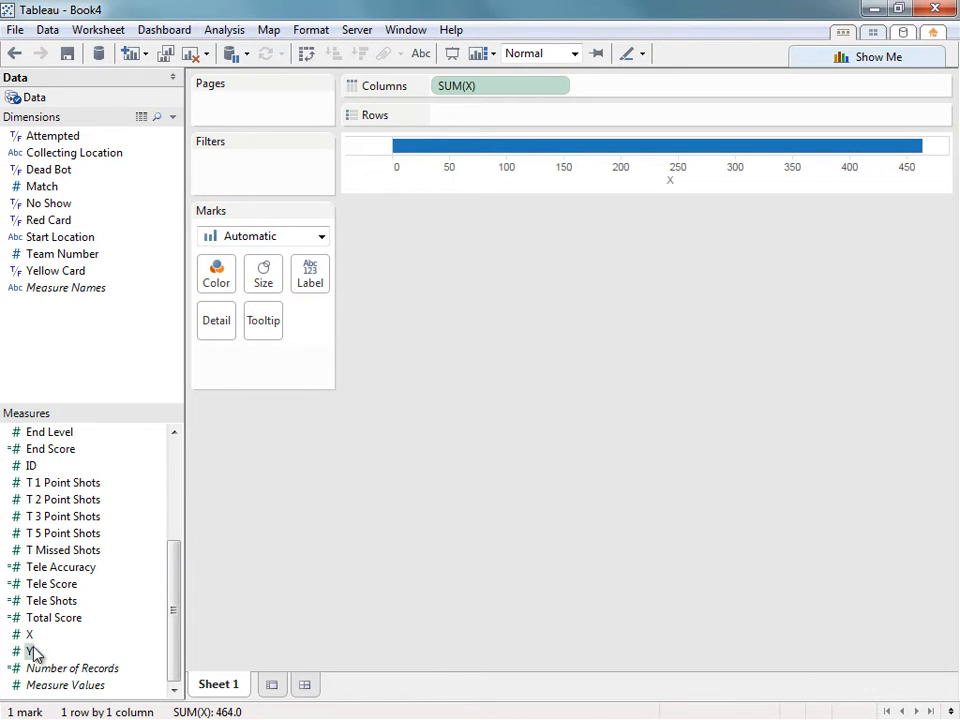
{"action": "mouse_move", "coordinate": [33, 653]}
{"action": "left_mouse_down"}
{"action": "mouse_move", "coordinate": [433, 232]}
{"action": "mouse_move", "coordinate": [467, 114]}
{"action": "left_mouse_up"}
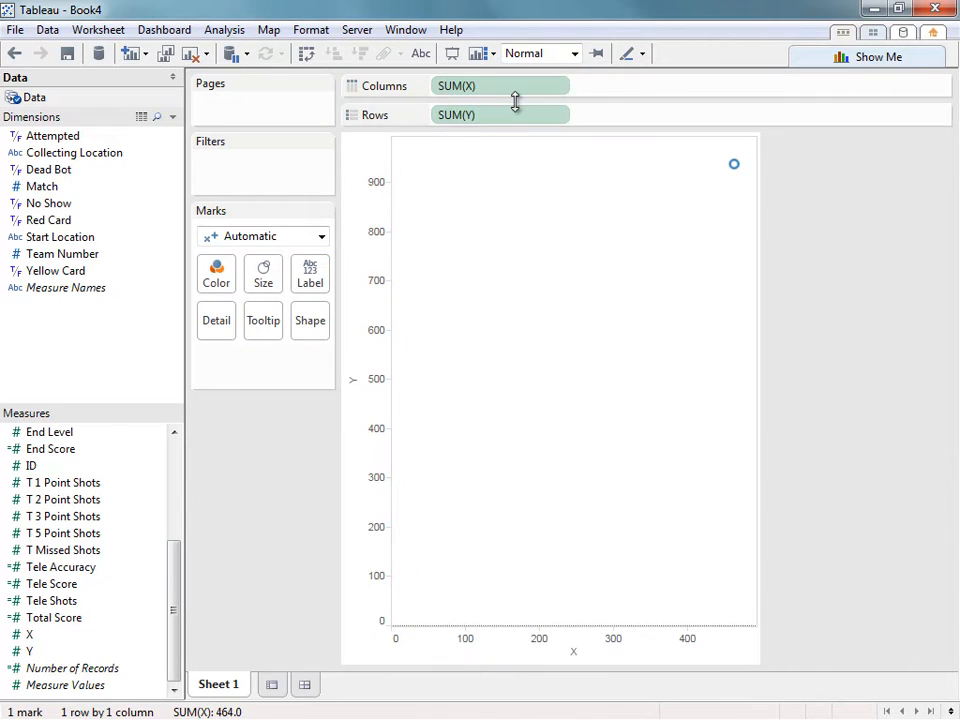
{"action": "left_click", "coordinate": [565, 88]}
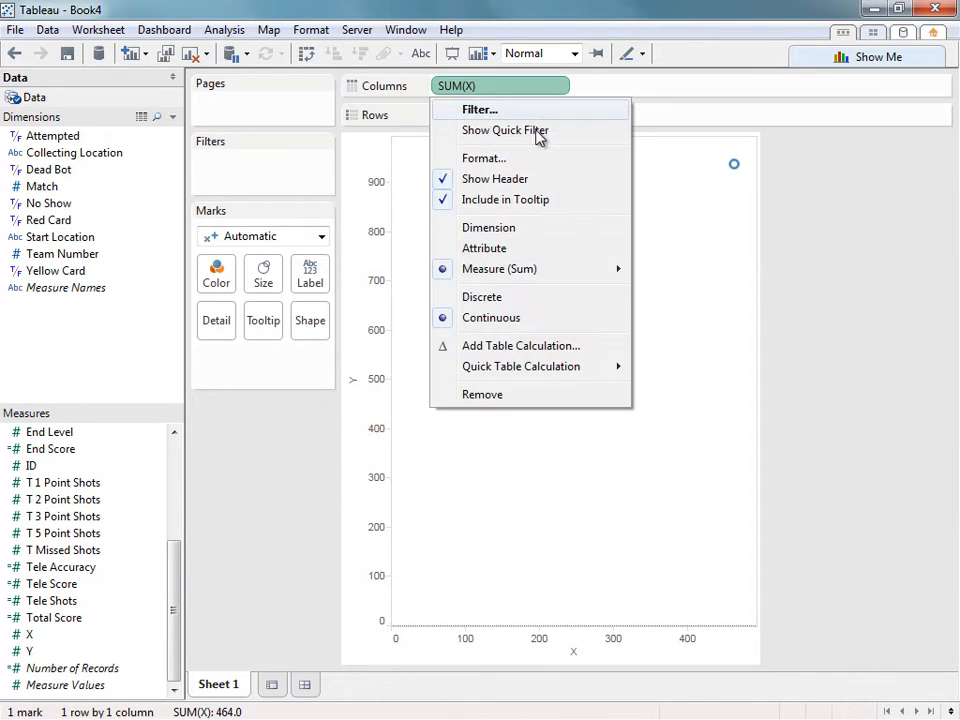
{"action": "left_click", "coordinate": [481, 228]}
{"action": "left_click", "coordinate": [565, 117]}
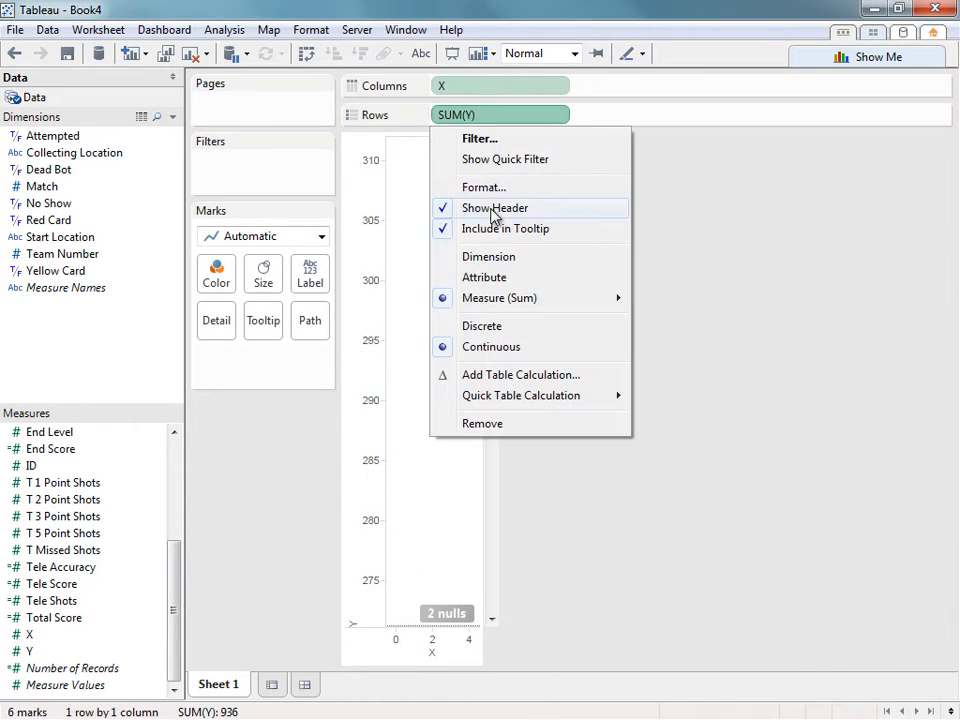
{"action": "left_click", "coordinate": [483, 258]}
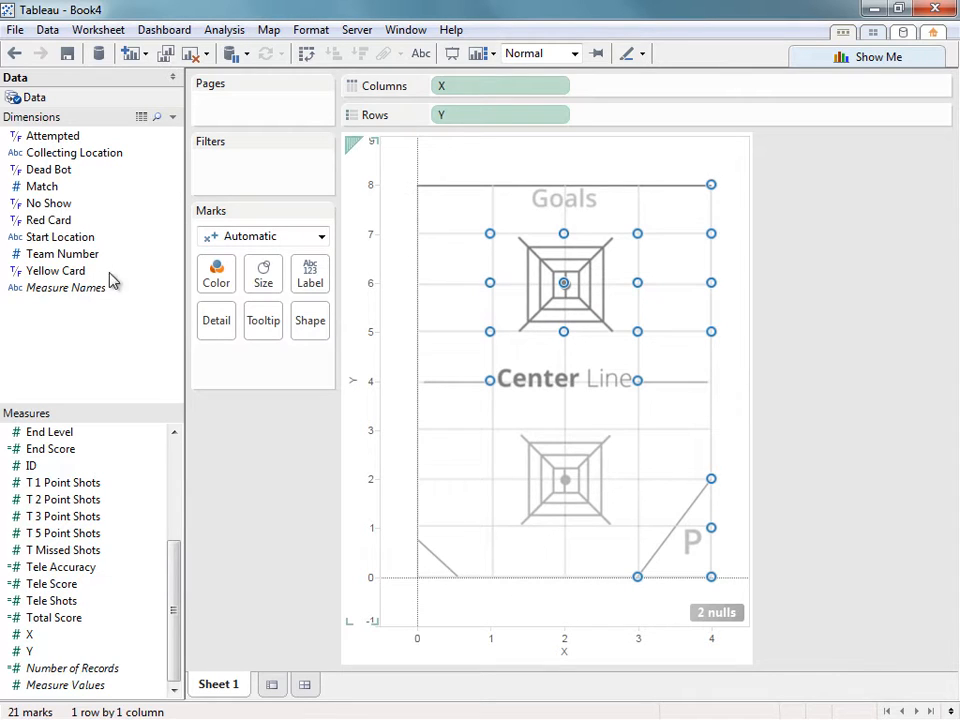
Step: Filter the sheet by Team Number to include only teams 5333, 5424 and 5546
{"action": "left_click_drag", "start_coordinate": [82, 256], "coordinate": [280, 193]}
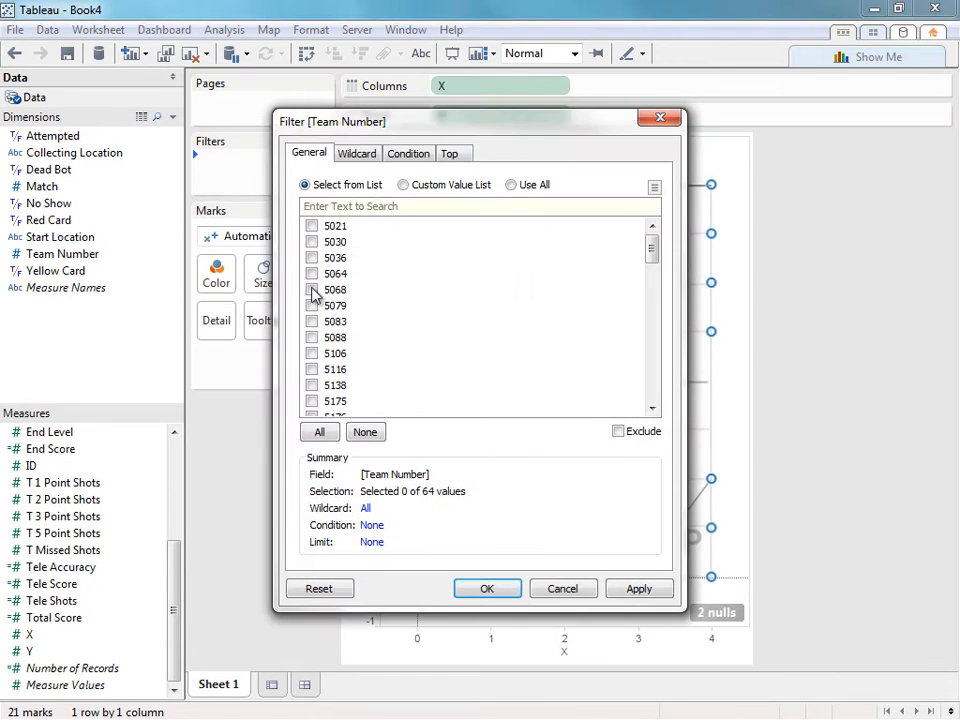
{"action": "left_click", "coordinate": [311, 206]}
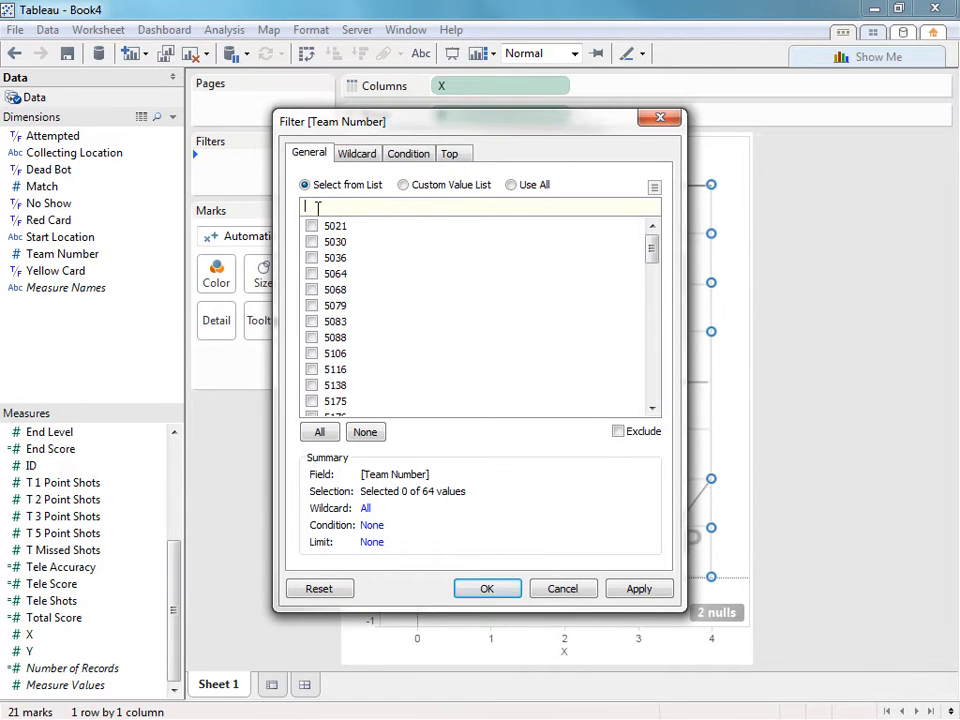
{"action": "type", "text": "5333"}
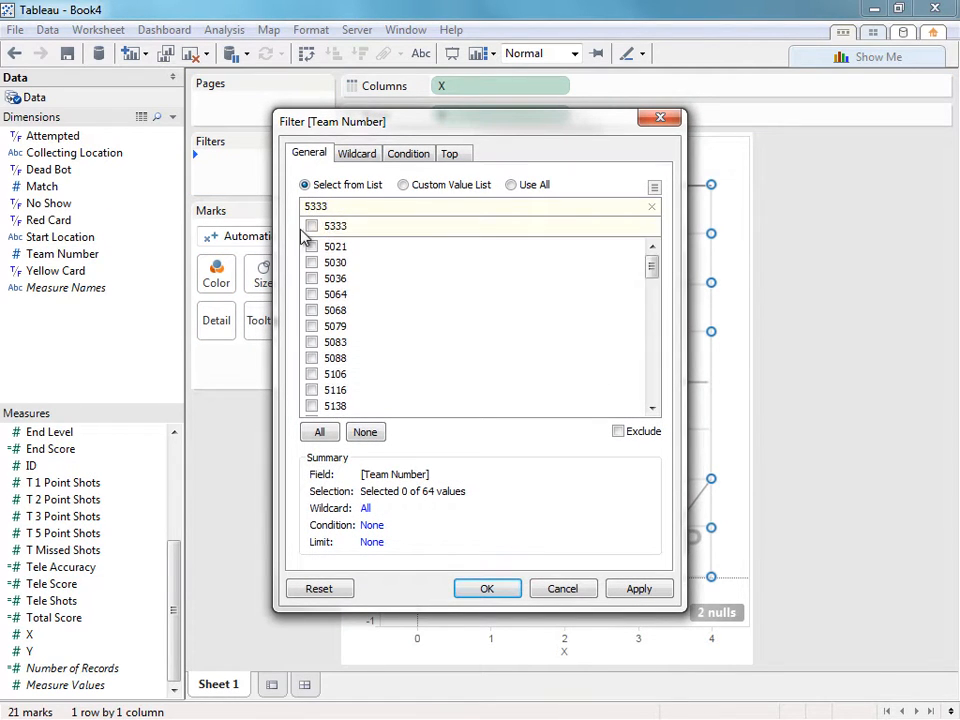
{"action": "left_click", "coordinate": [311, 226]}
{"action": "double_click", "coordinate": [334, 206]}
{"action": "type", "text": "5424"}
{"action": "left_click", "coordinate": [311, 226]}
{"action": "double_click", "coordinate": [334, 207]}
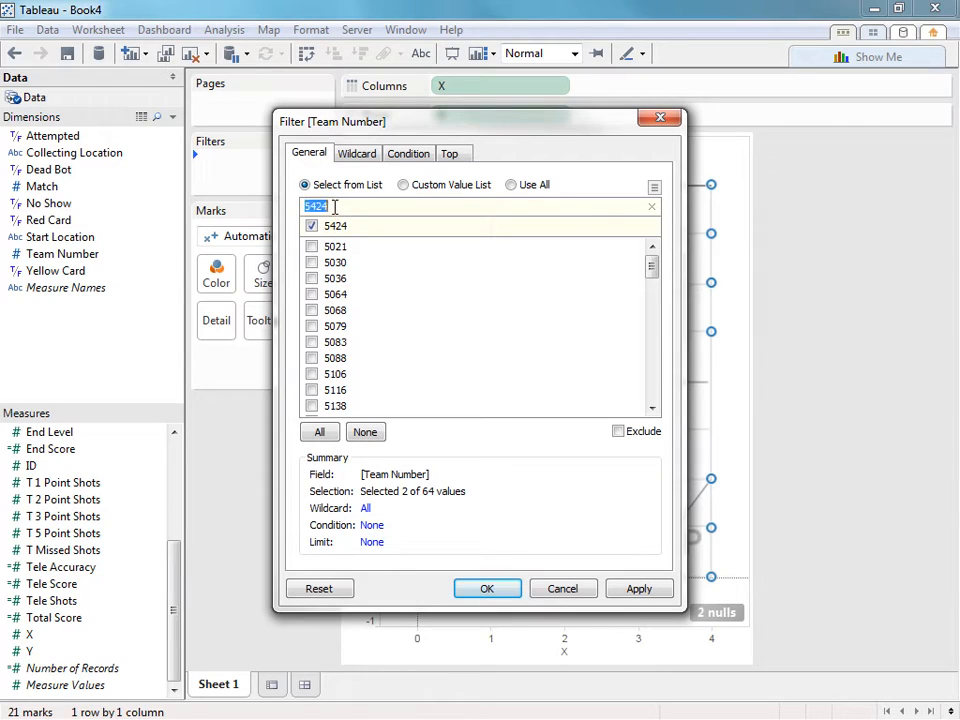
{"action": "key", "text": "BackSpace"}
{"action": "type", "text": "5546"}
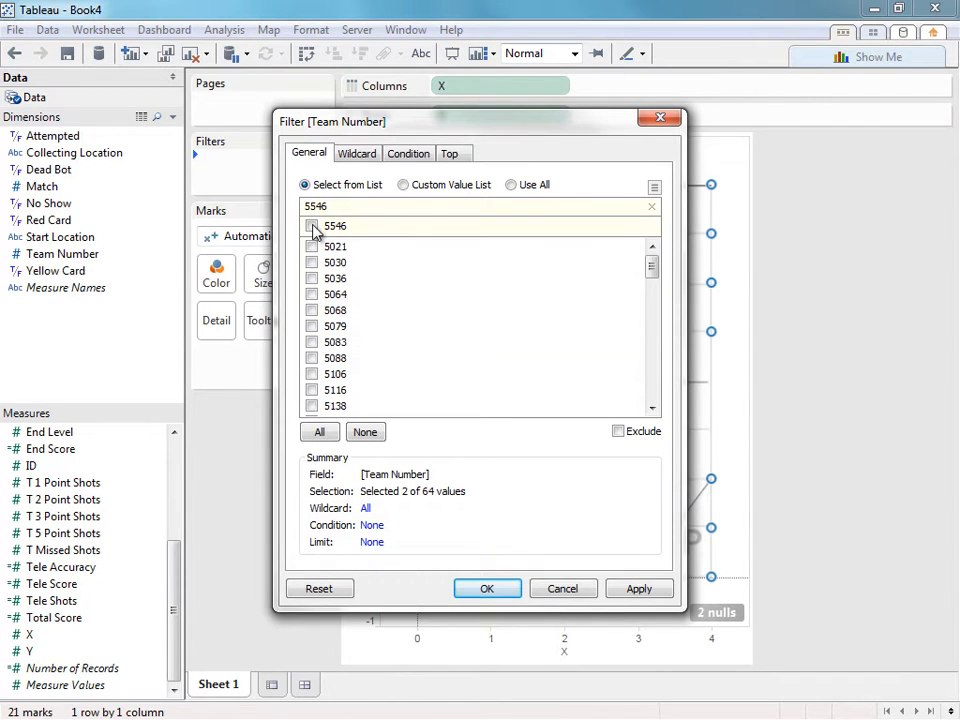
{"action": "left_click", "coordinate": [312, 227]}
{"action": "left_click", "coordinate": [487, 589]}
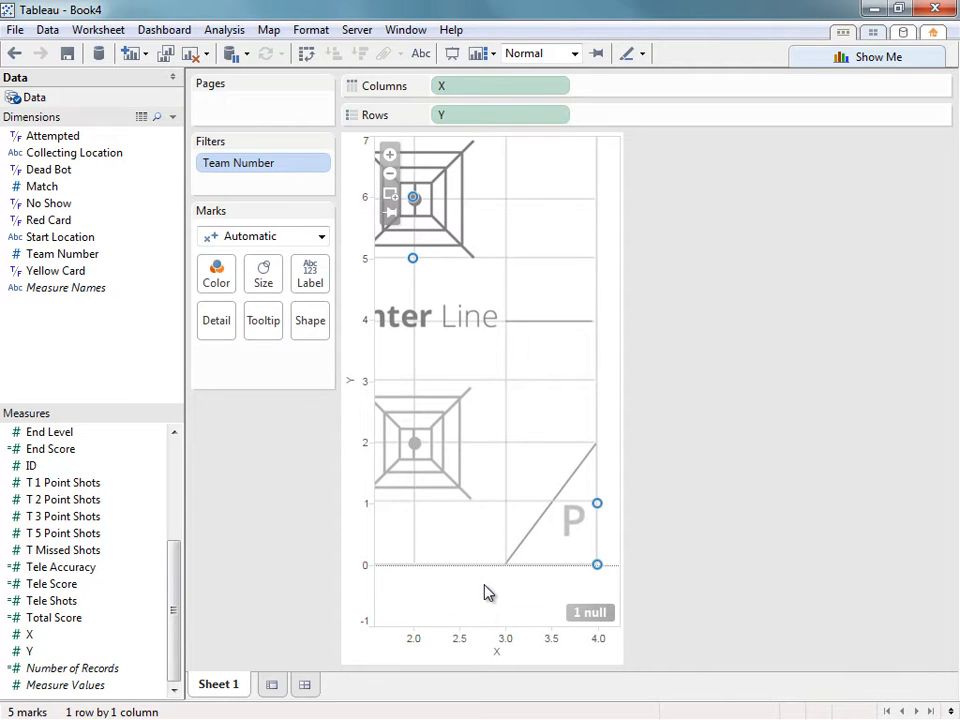
Step: Give the X axis a fixed range from -1 to 5
{"action": "right_click", "coordinate": [497, 655]}
{"action": "left_click", "coordinate": [545, 487]}
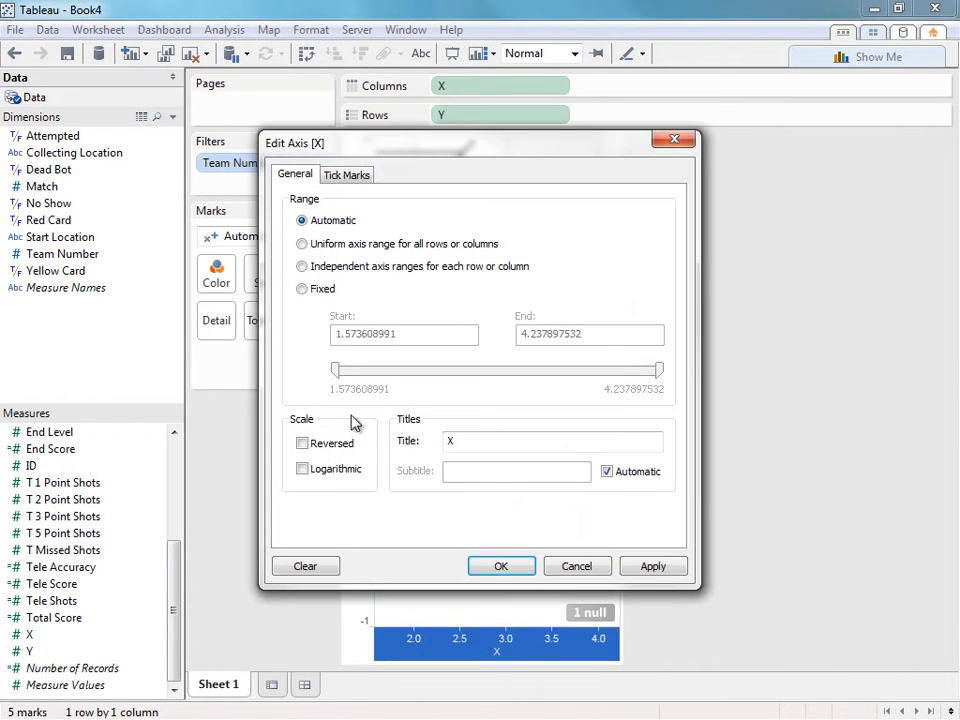
{"action": "left_click", "coordinate": [313, 288]}
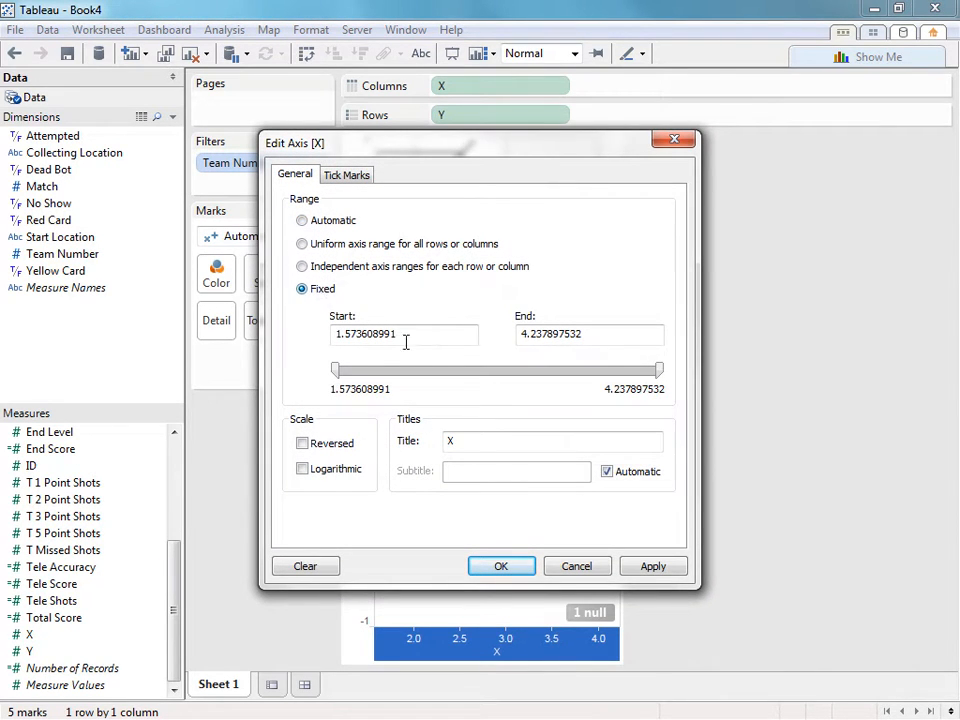
{"action": "left_click_drag", "start_coordinate": [429, 341], "coordinate": [313, 334]}
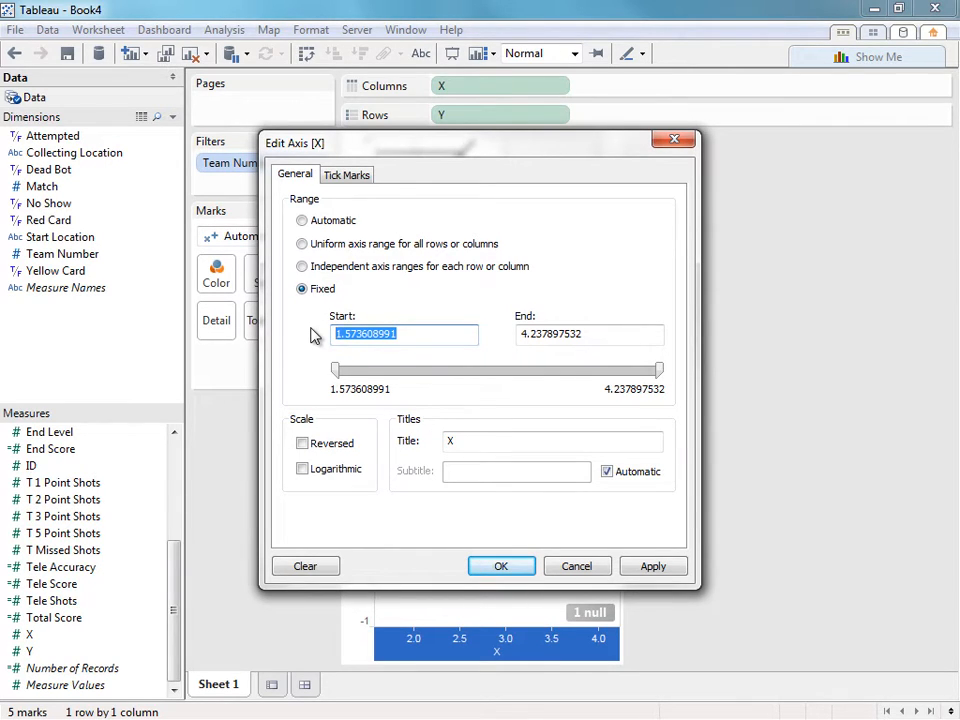
{"action": "type", "text": "-1"}
{"action": "key", "text": "Tab"}
{"action": "type", "text": "5"}
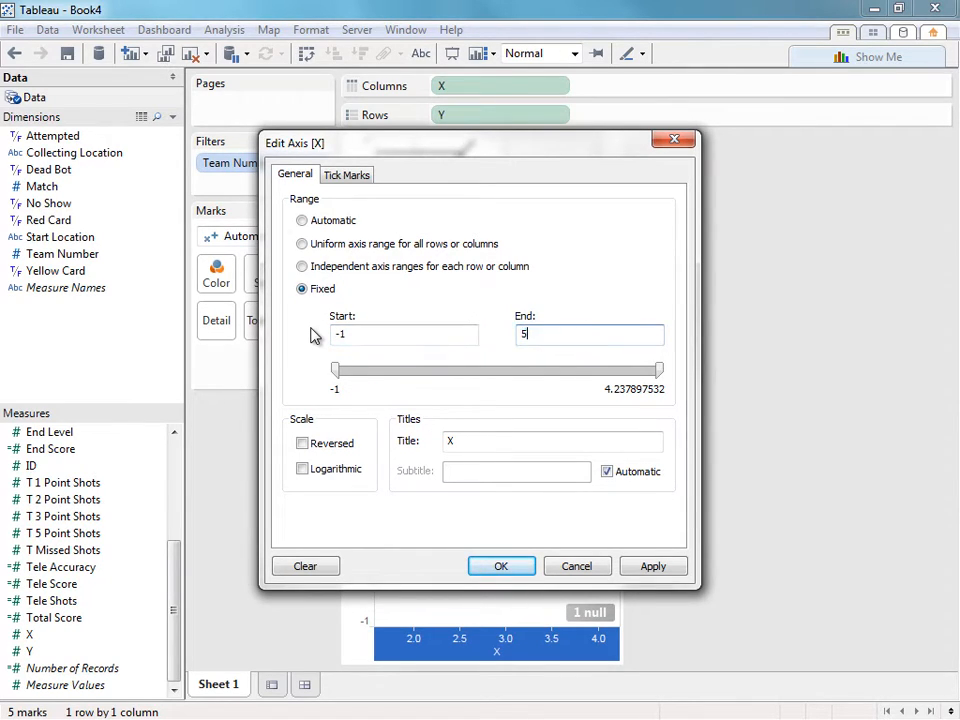
{"action": "left_click", "coordinate": [508, 572]}
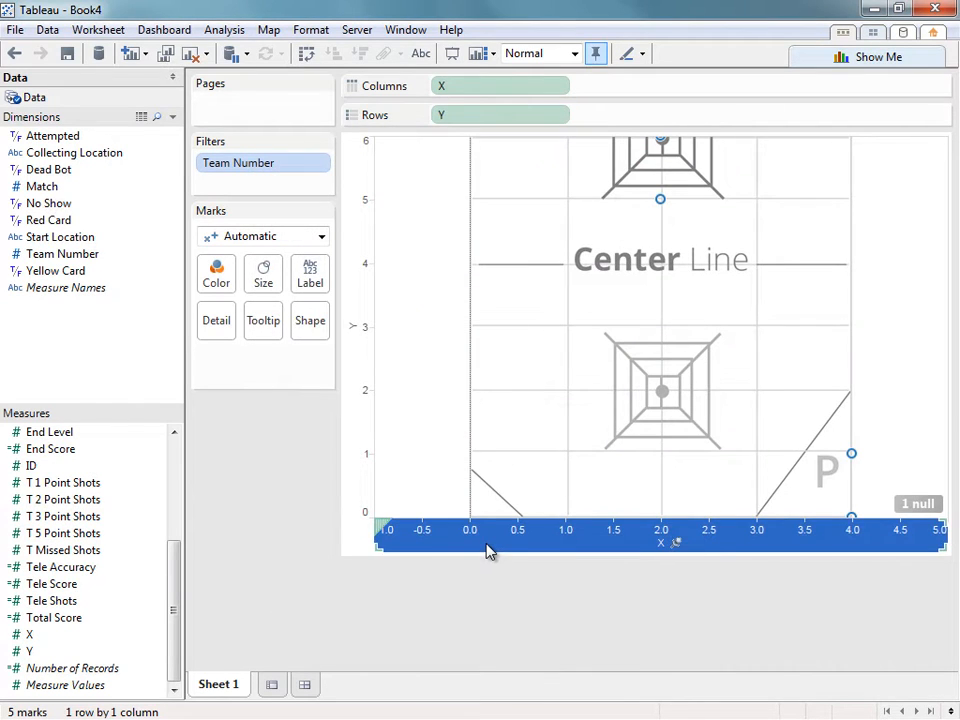
Step: Give the Y axis a fixed range from -1 to 9 and deselect the axis
{"action": "right_click", "coordinate": [365, 472]}
{"action": "left_click", "coordinate": [392, 480]}
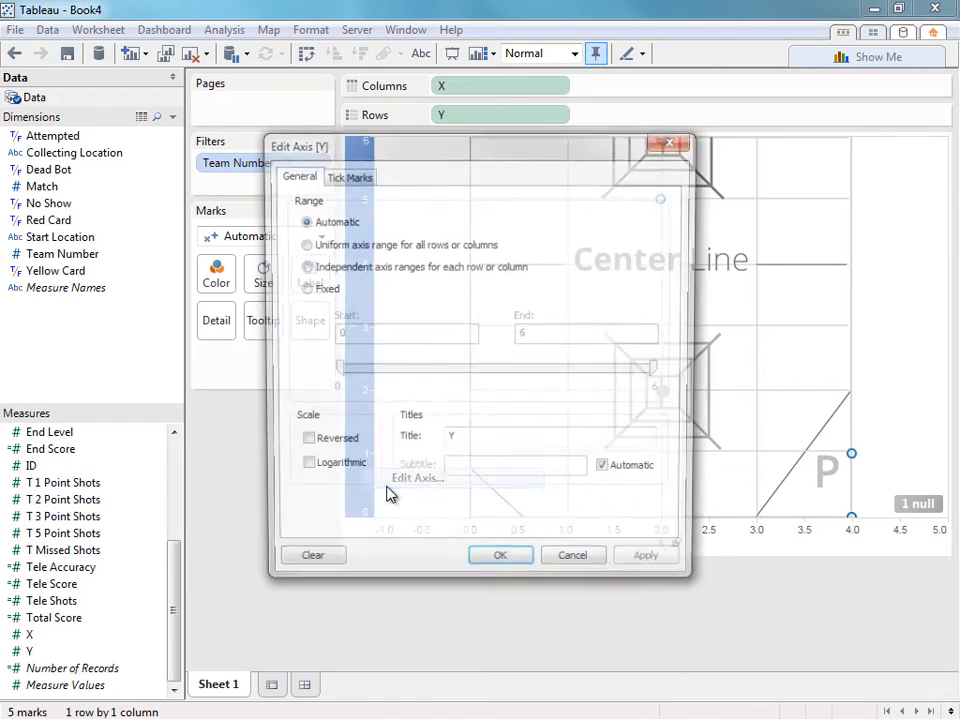
{"action": "left_click", "coordinate": [308, 290]}
{"action": "left_click", "coordinate": [357, 332]}
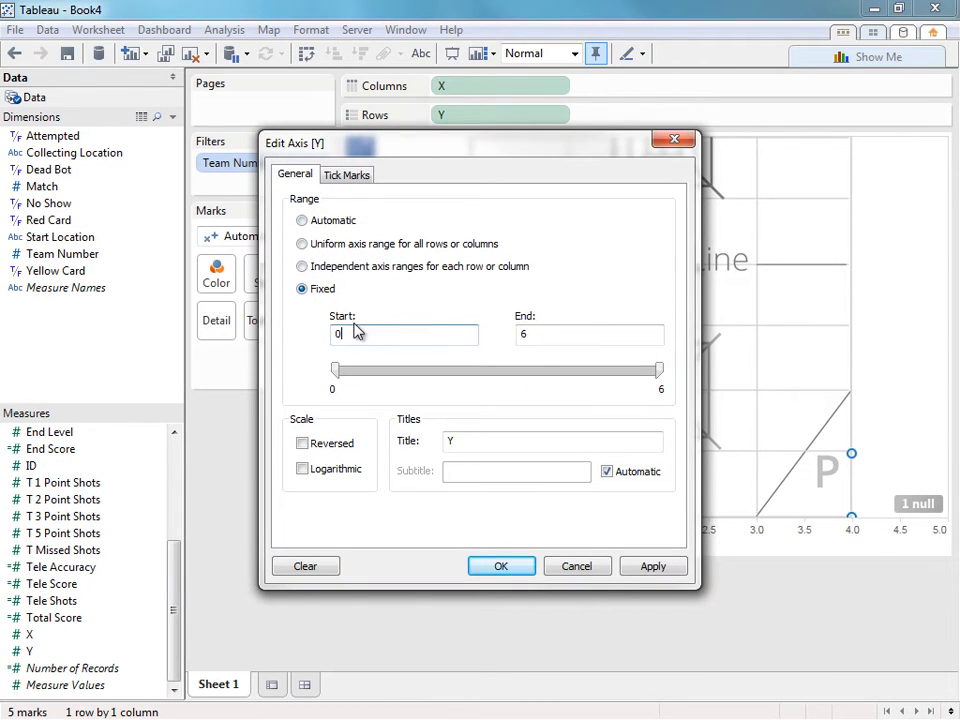
{"action": "key", "text": "BackSpace"}
{"action": "type", "text": "-1"}
{"action": "key", "text": "Tab"}
{"action": "type", "text": "9"}
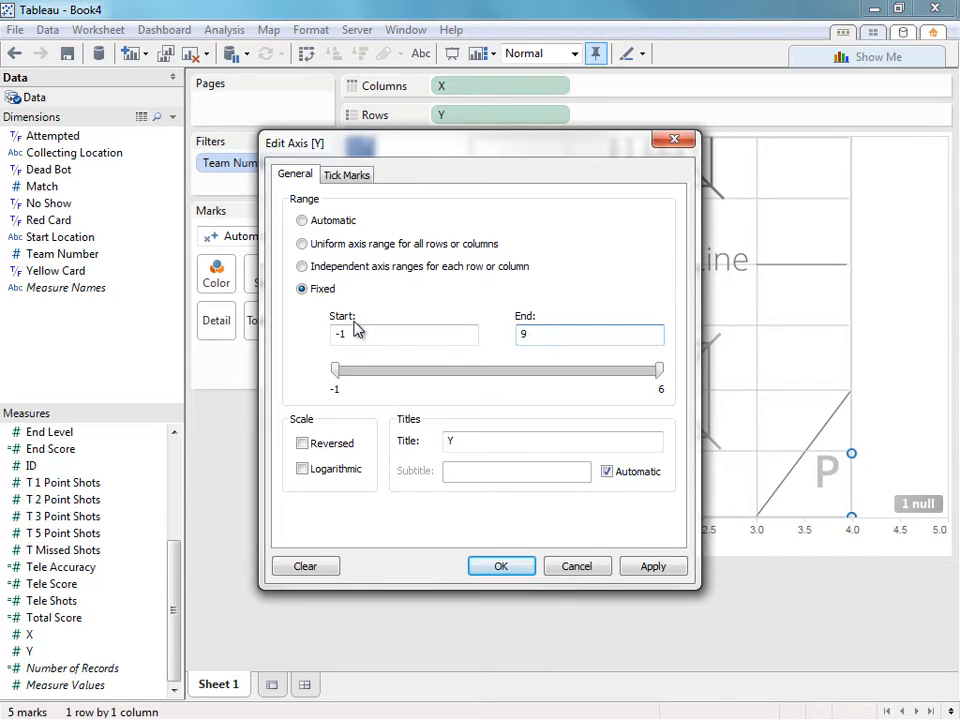
{"action": "key", "text": "Return"}
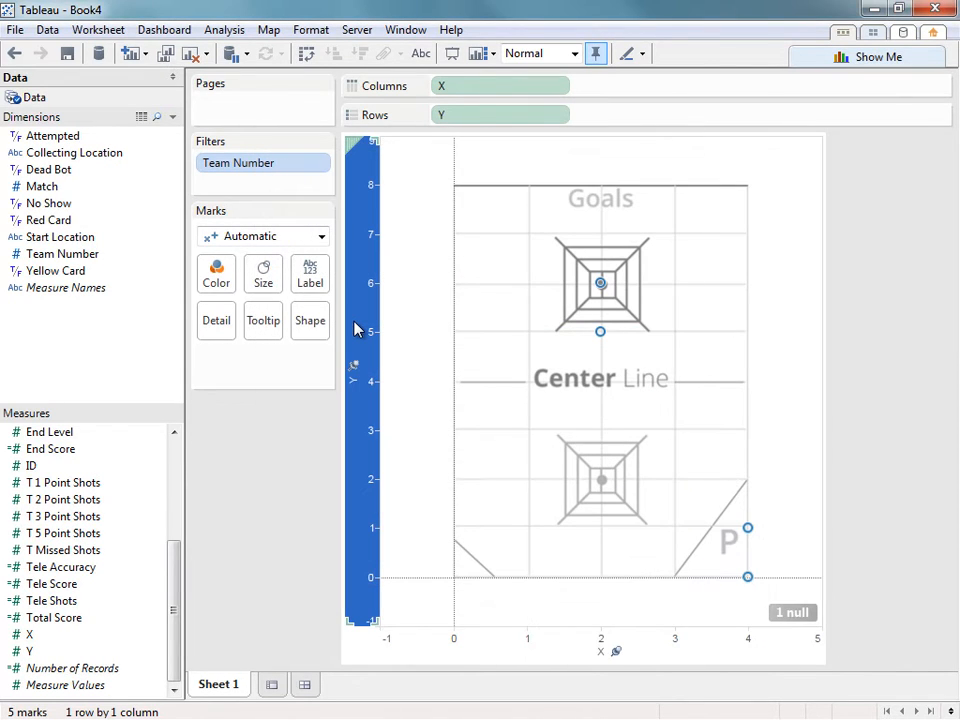
{"action": "left_click", "coordinate": [418, 322]}
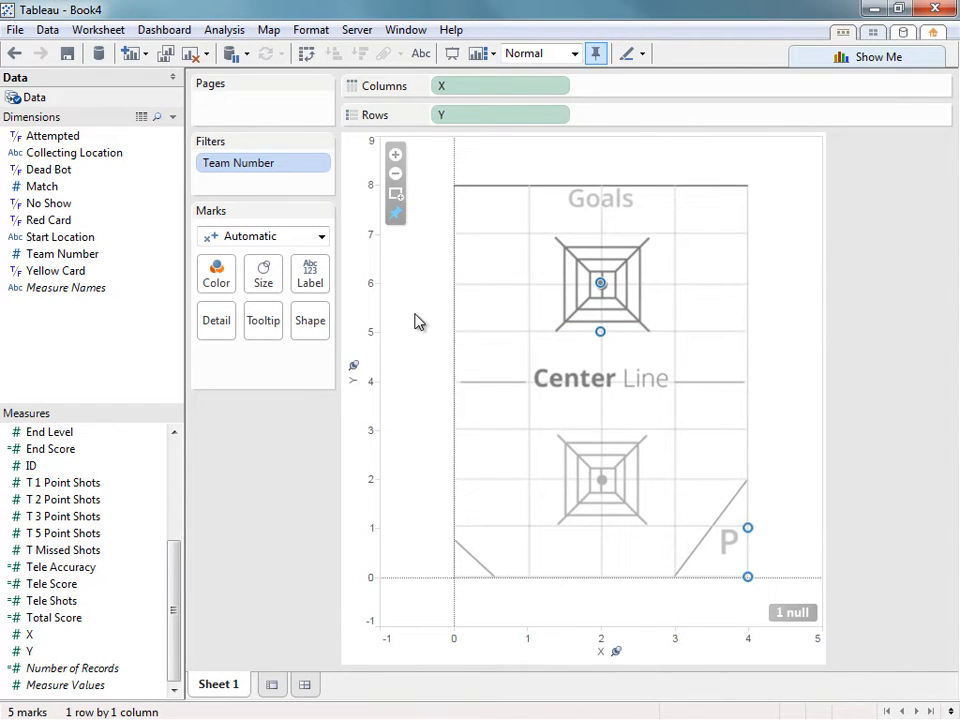
Step: Hide the view's zoom controls and assign Team Number to the Shape encoding of the marks
{"action": "right_click", "coordinate": [422, 192]}
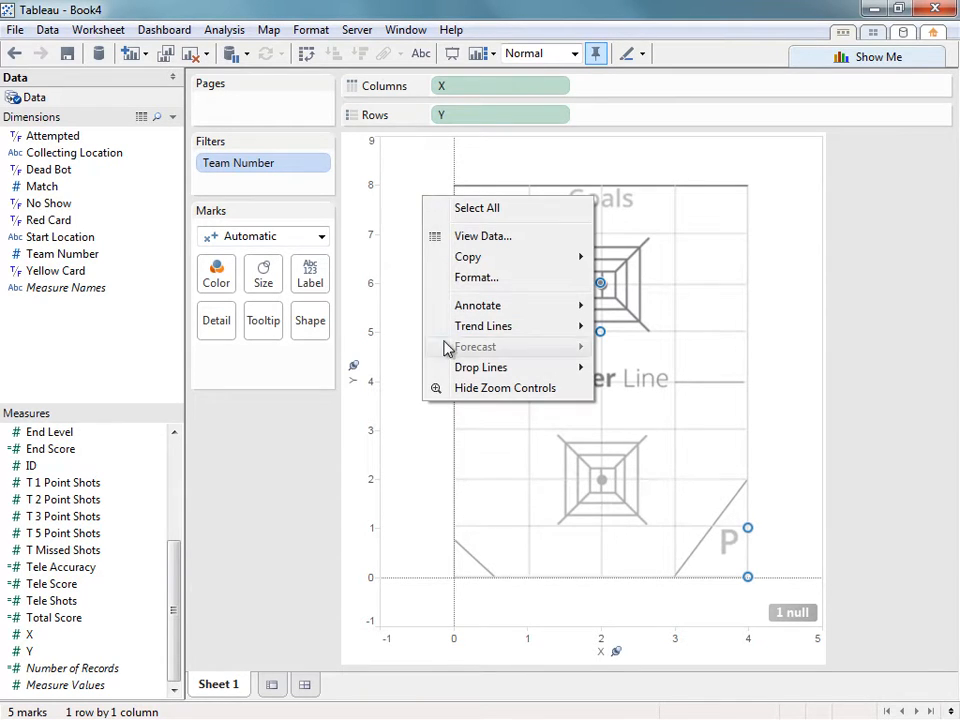
{"action": "left_click", "coordinate": [446, 399]}
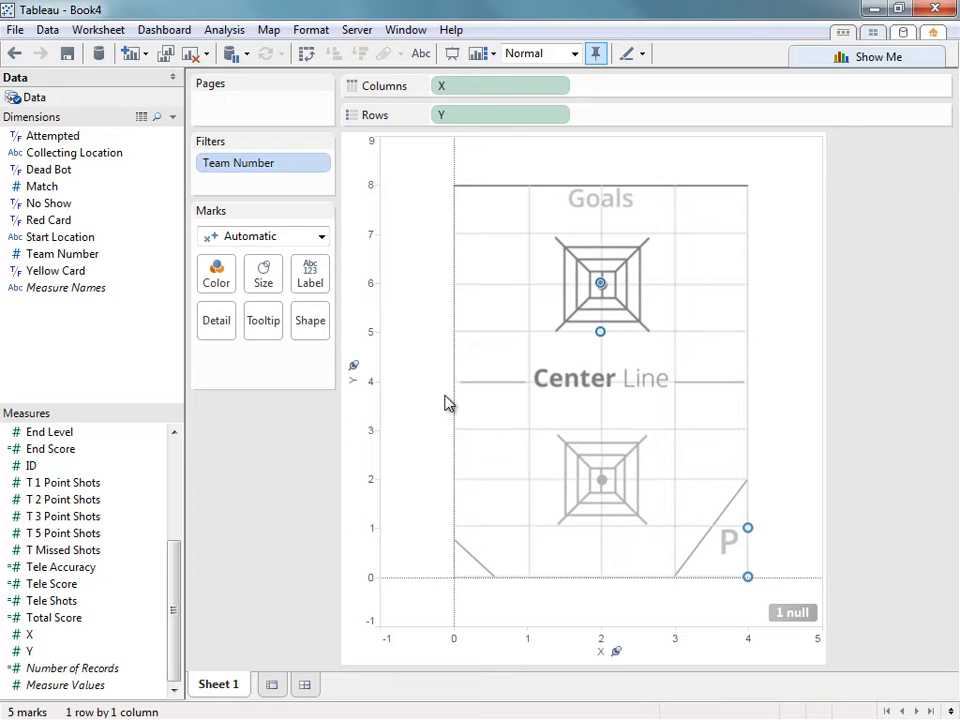
{"action": "left_click_drag", "start_coordinate": [39, 252], "coordinate": [322, 334]}
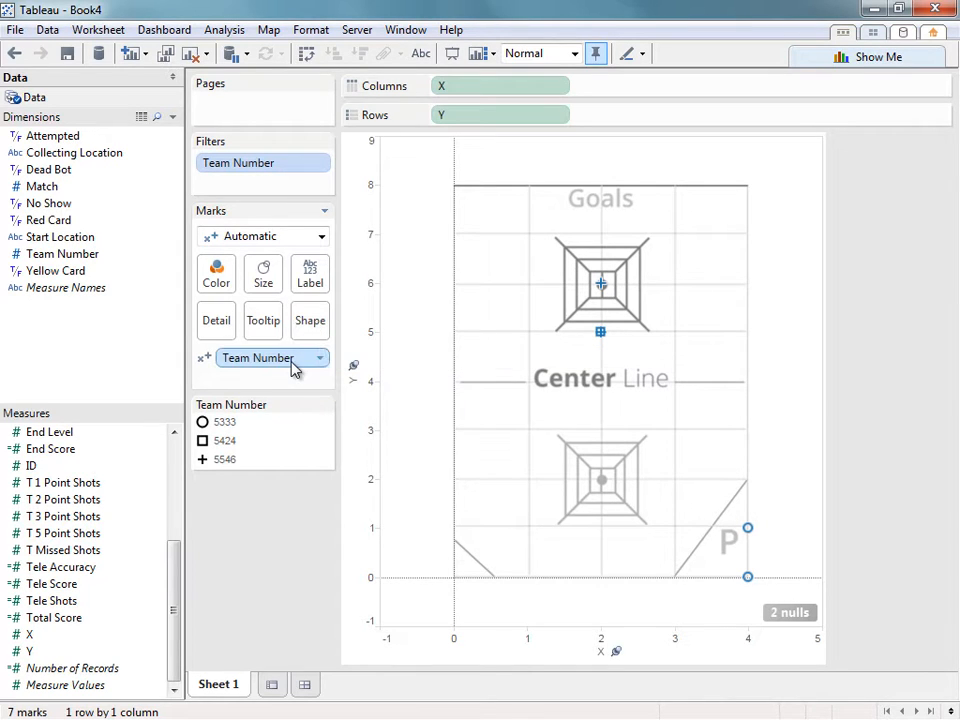
{"action": "left_click_drag", "start_coordinate": [324, 364], "coordinate": [316, 285]}
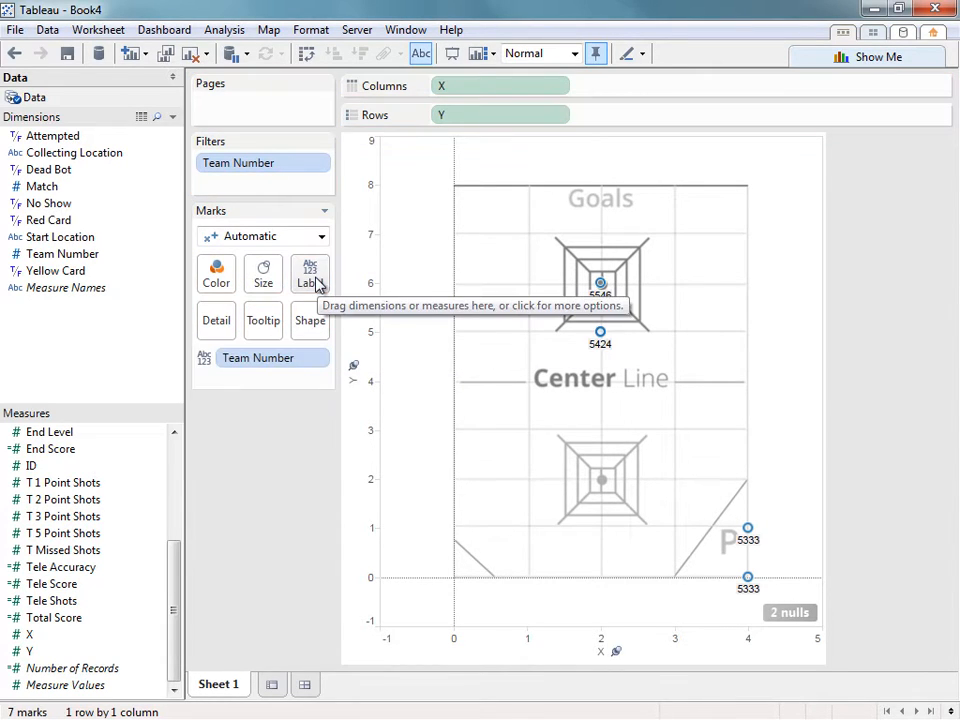
{"action": "left_click_drag", "start_coordinate": [292, 357], "coordinate": [315, 328]}
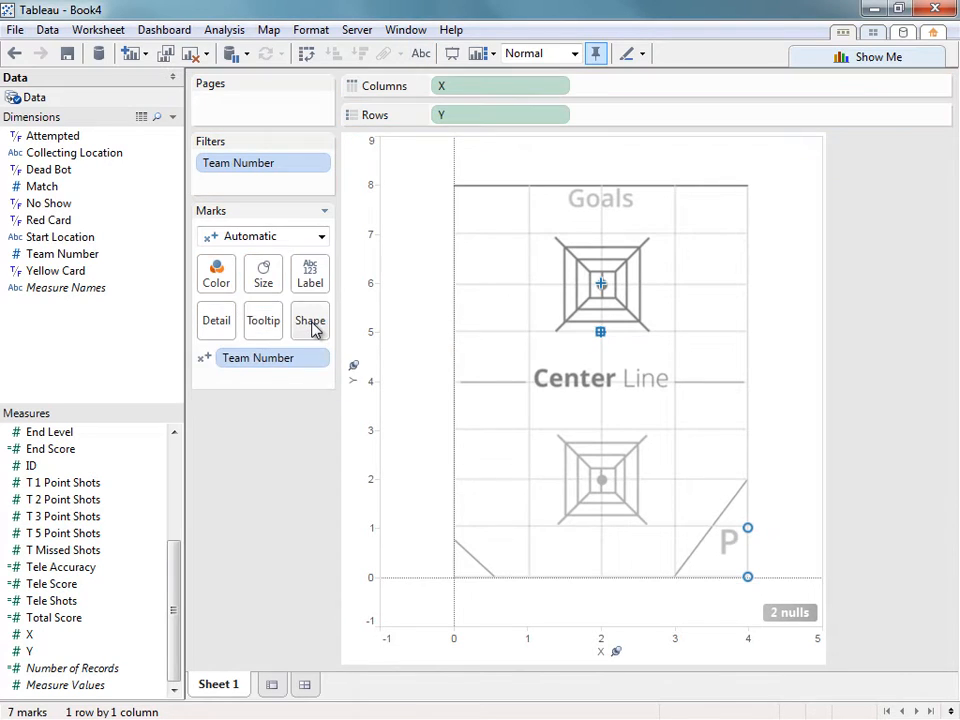
Step: Enlarge the marks to about the middle of the size range and check the overlapping marks below the upper pyramid
{"action": "left_click", "coordinate": [277, 284]}
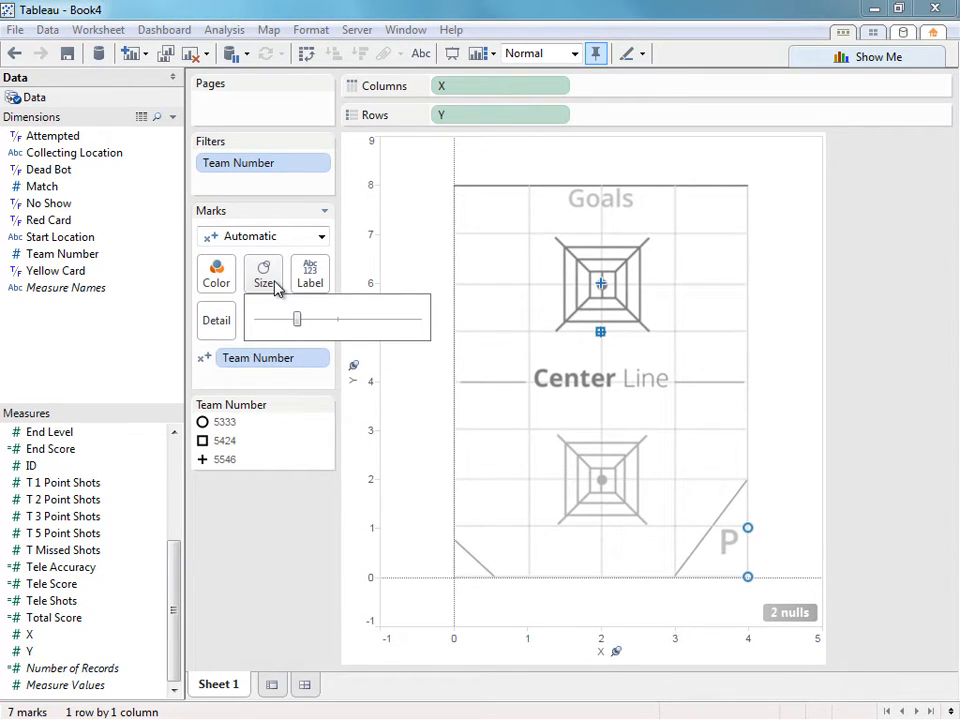
{"action": "left_click", "coordinate": [339, 319]}
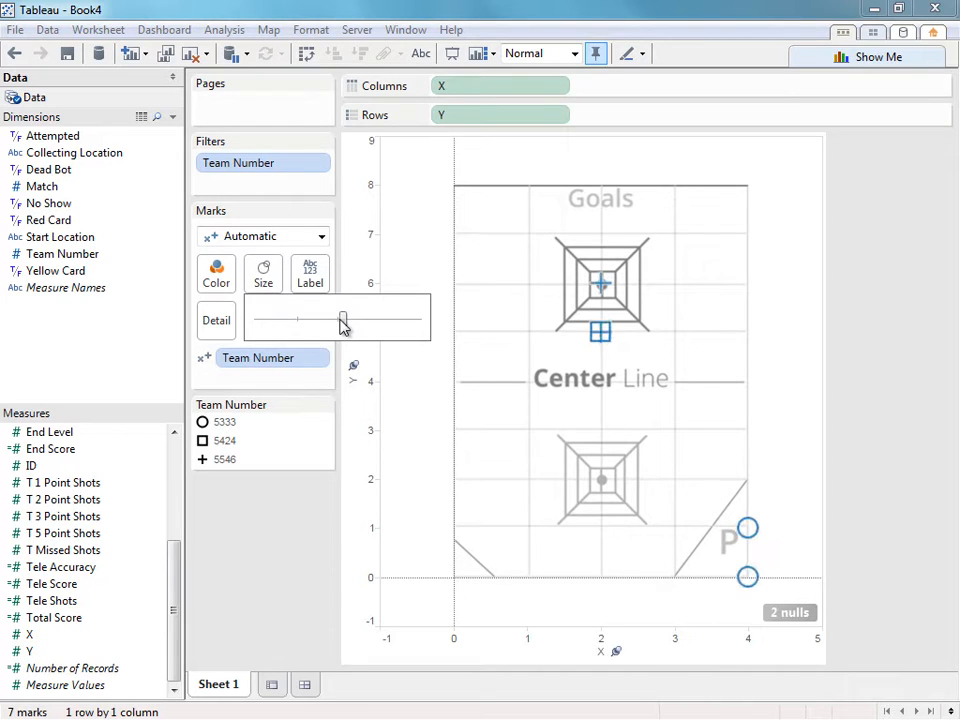
{"action": "left_click", "coordinate": [430, 269]}
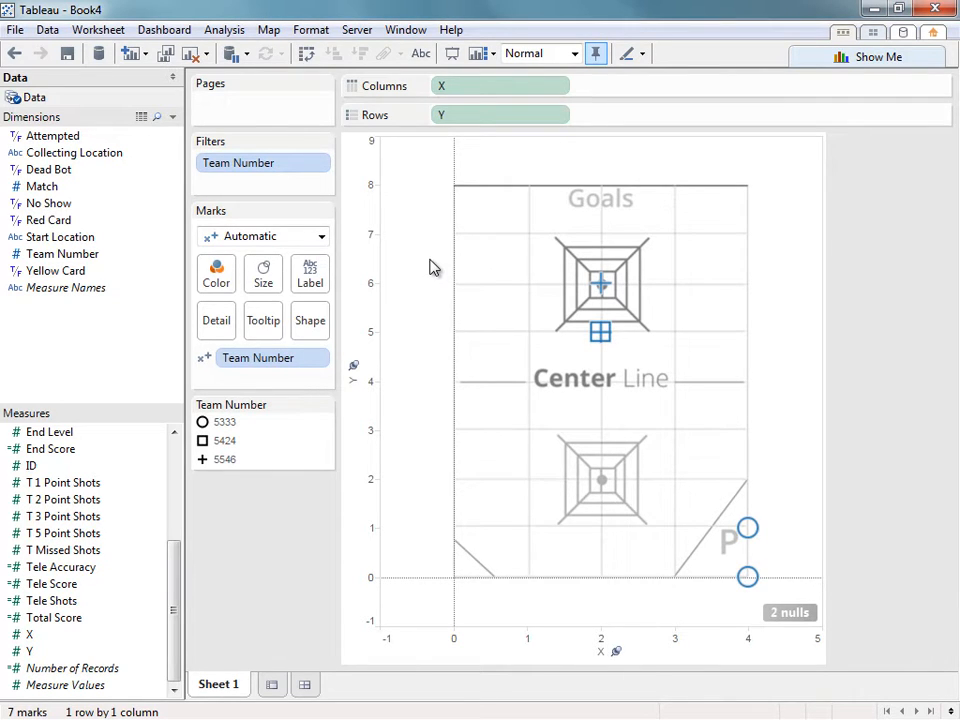
{"action": "left_click_drag", "start_coordinate": [542, 305], "coordinate": [630, 371]}
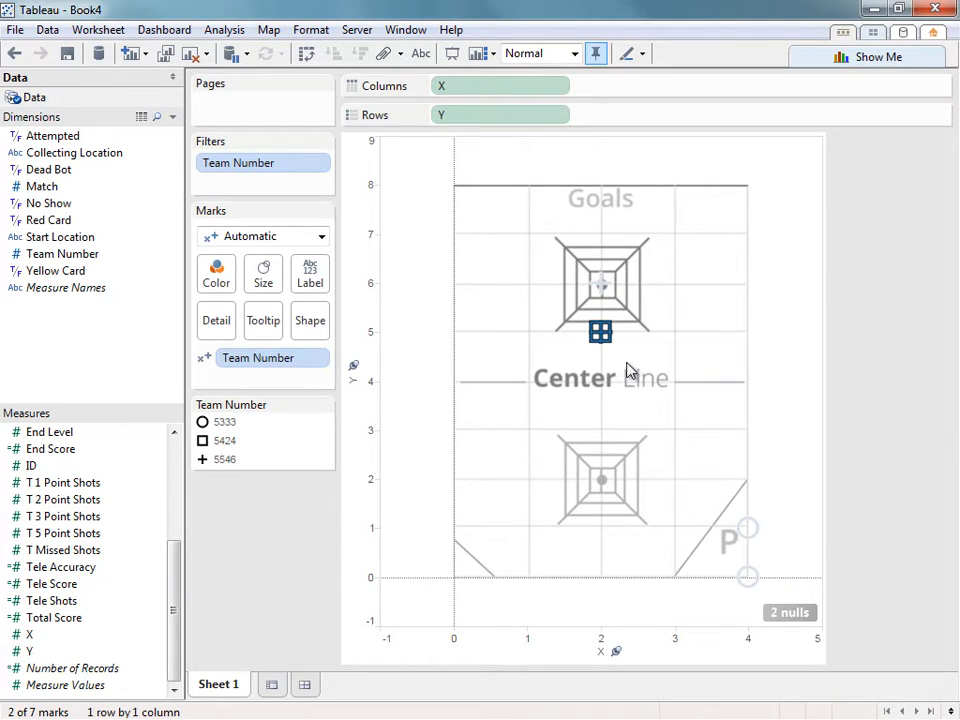
{"action": "left_click", "coordinate": [630, 371]}
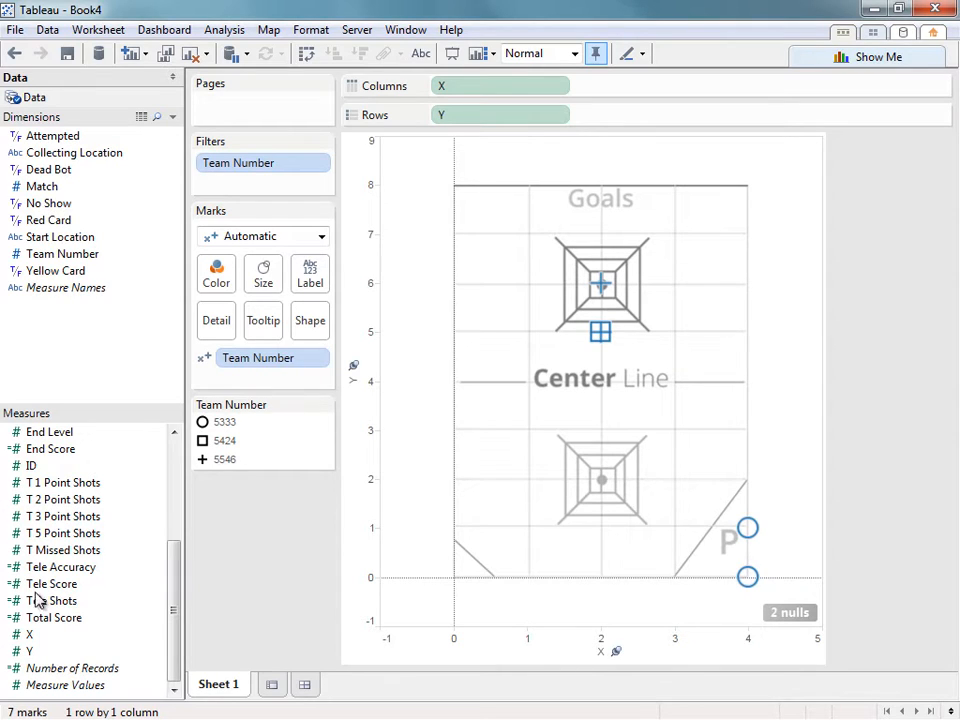
Step: Color the marks by Tele Score, aggregated as an average
{"action": "left_click_drag", "start_coordinate": [36, 583], "coordinate": [222, 288]}
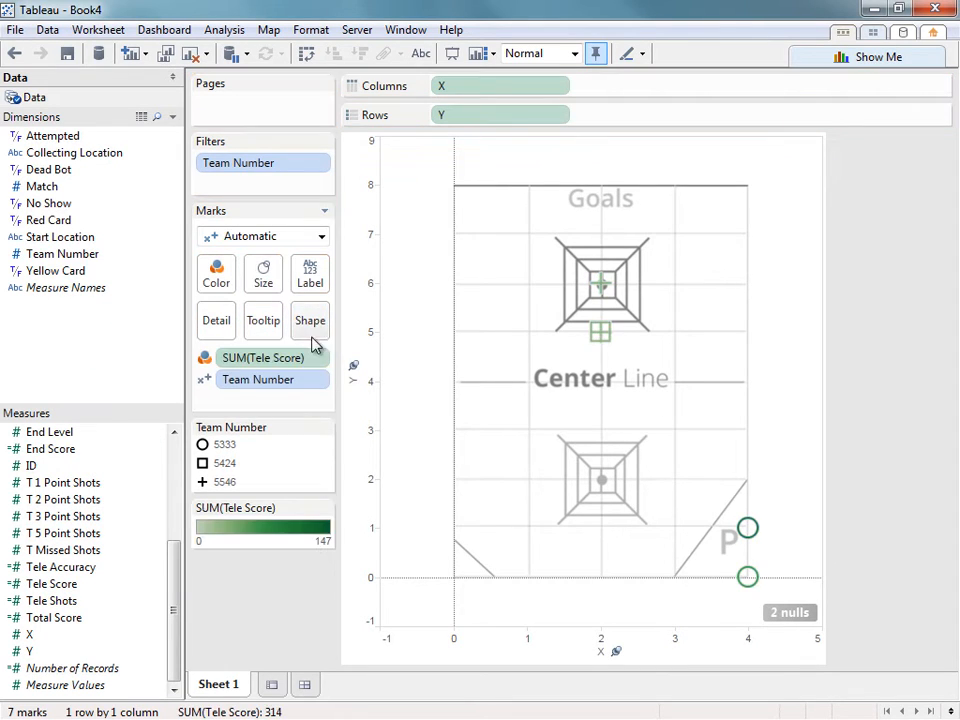
{"action": "right_click", "coordinate": [320, 362]}
{"action": "mouse_move", "coordinate": [318, 521]}
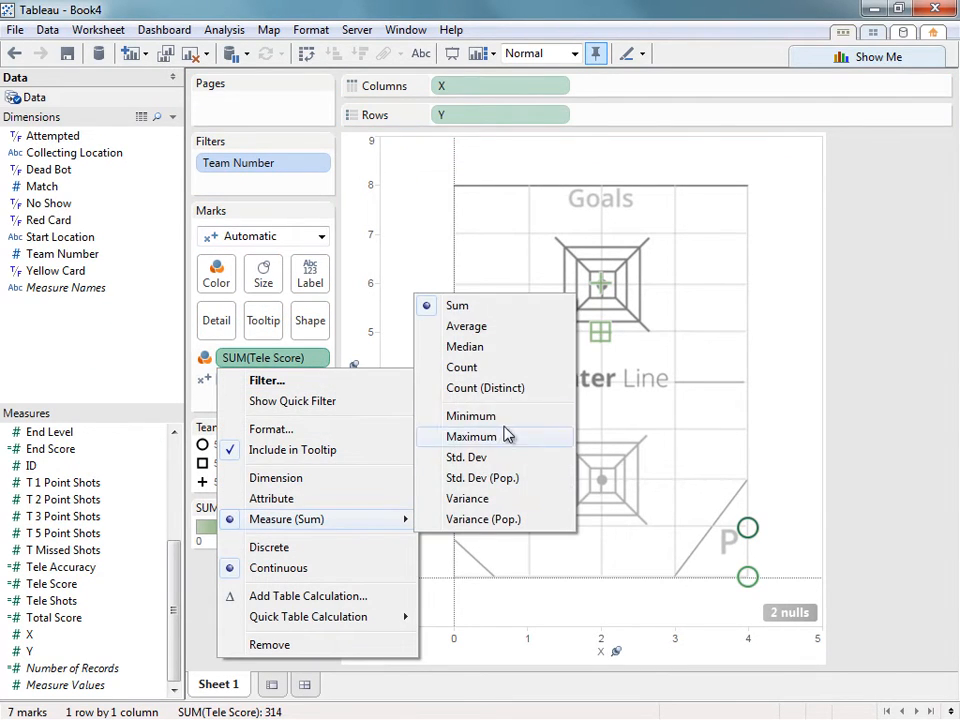
{"action": "left_click", "coordinate": [527, 330]}
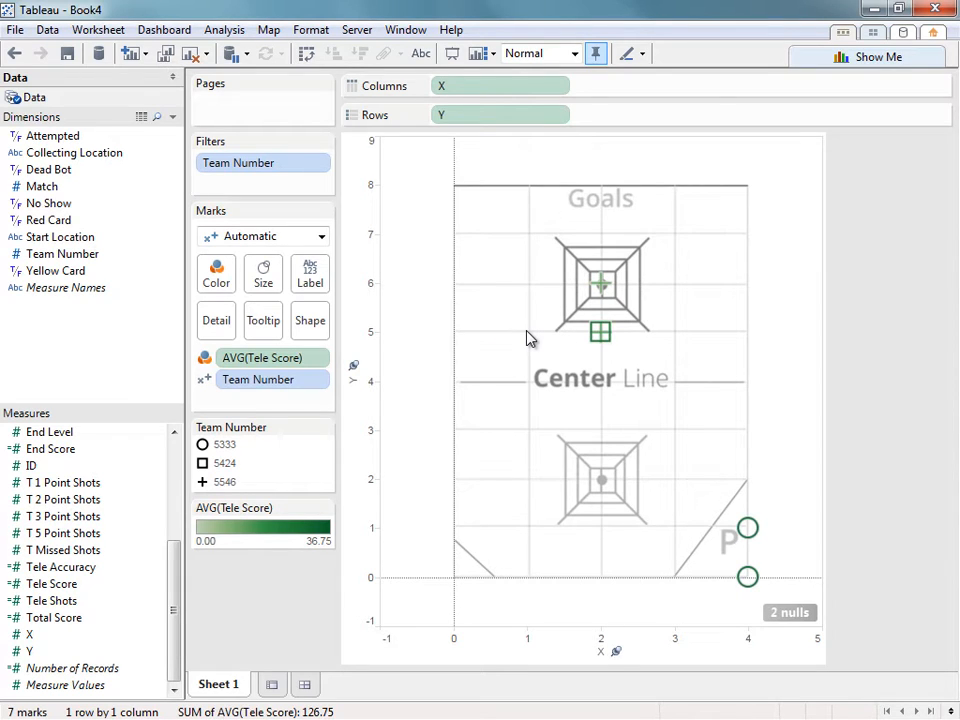
Step: Set the average Tele Score colors to the Red-Blue Diverging palette, reversed
{"action": "left_click", "coordinate": [219, 265]}
{"action": "left_click", "coordinate": [251, 331]}
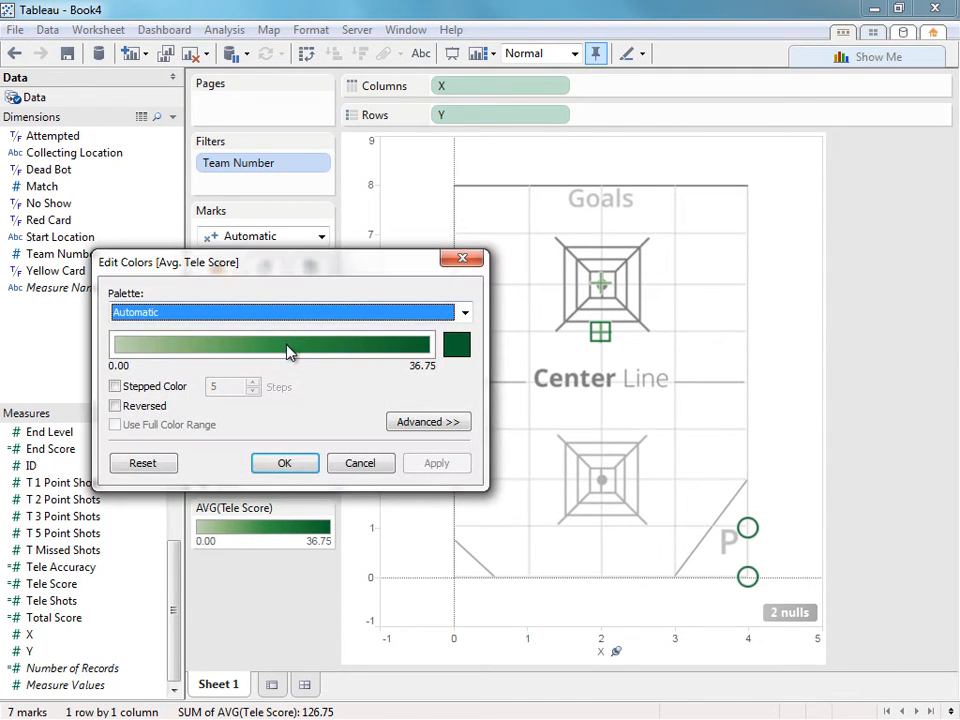
{"action": "left_click", "coordinate": [302, 312]}
{"action": "left_click", "coordinate": [228, 162]}
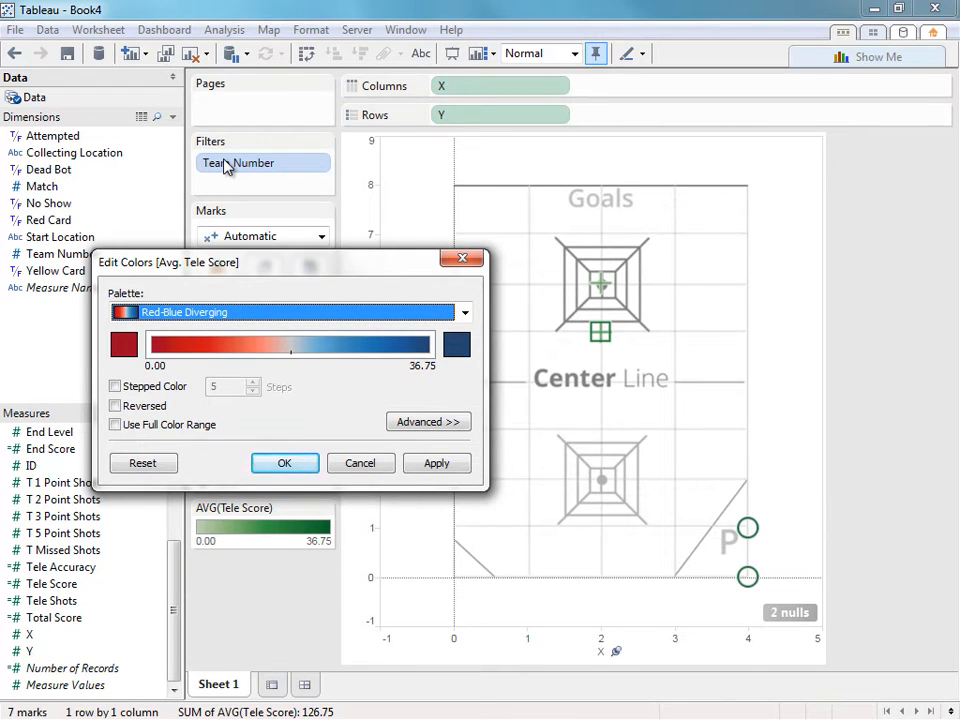
{"action": "left_click", "coordinate": [115, 405]}
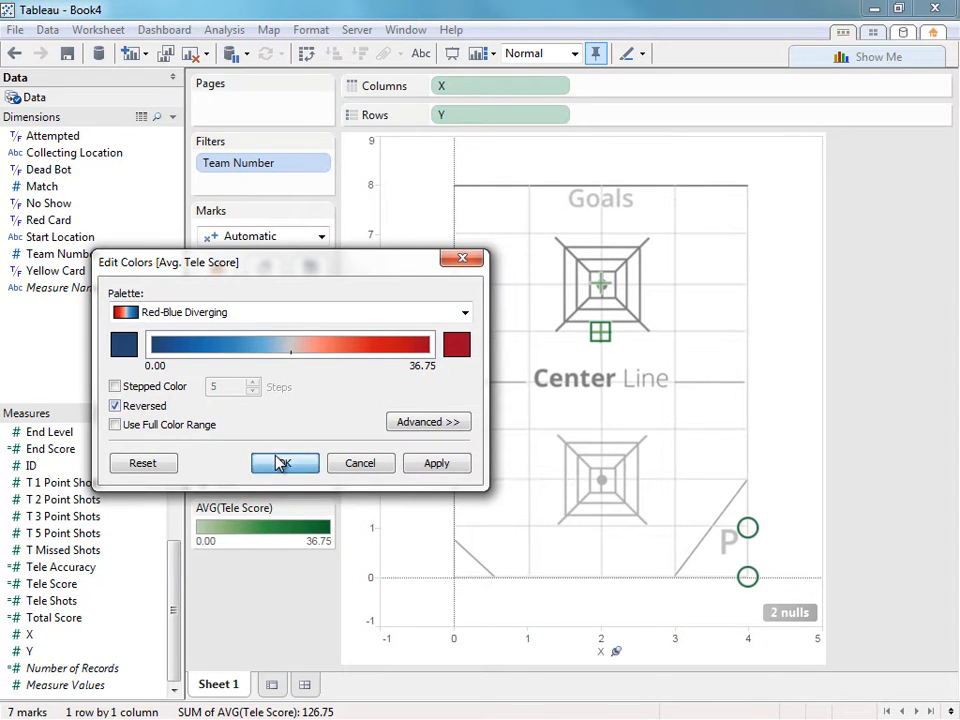
{"action": "left_click", "coordinate": [281, 462]}
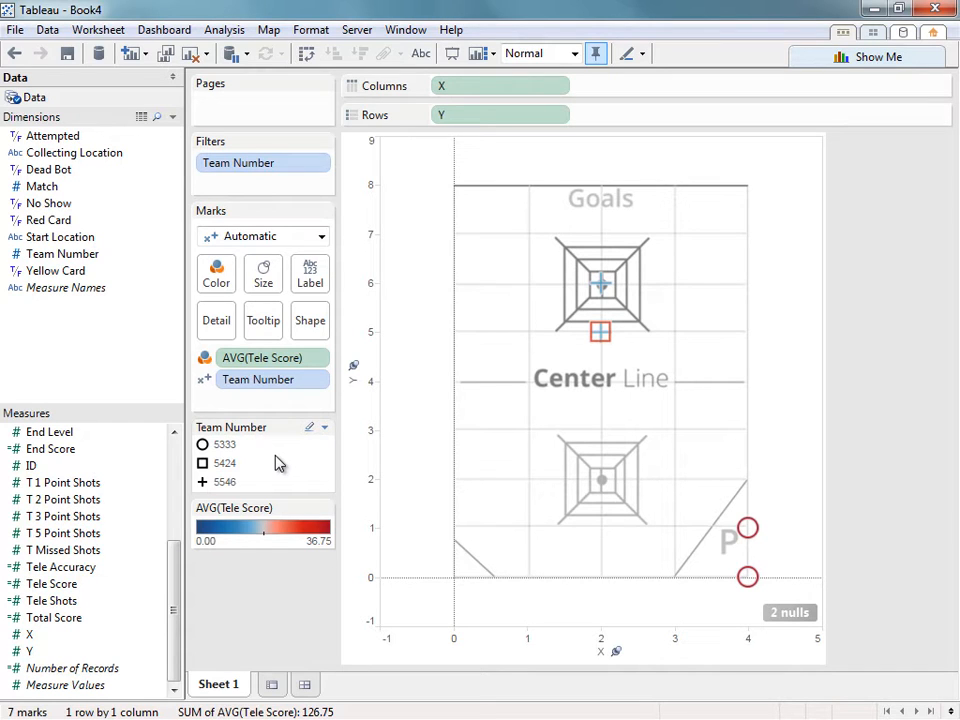
Step: Size the marks by Number of Records and check the overlapping marks below the upper pyramid
{"action": "left_click_drag", "start_coordinate": [115, 677], "coordinate": [263, 285]}
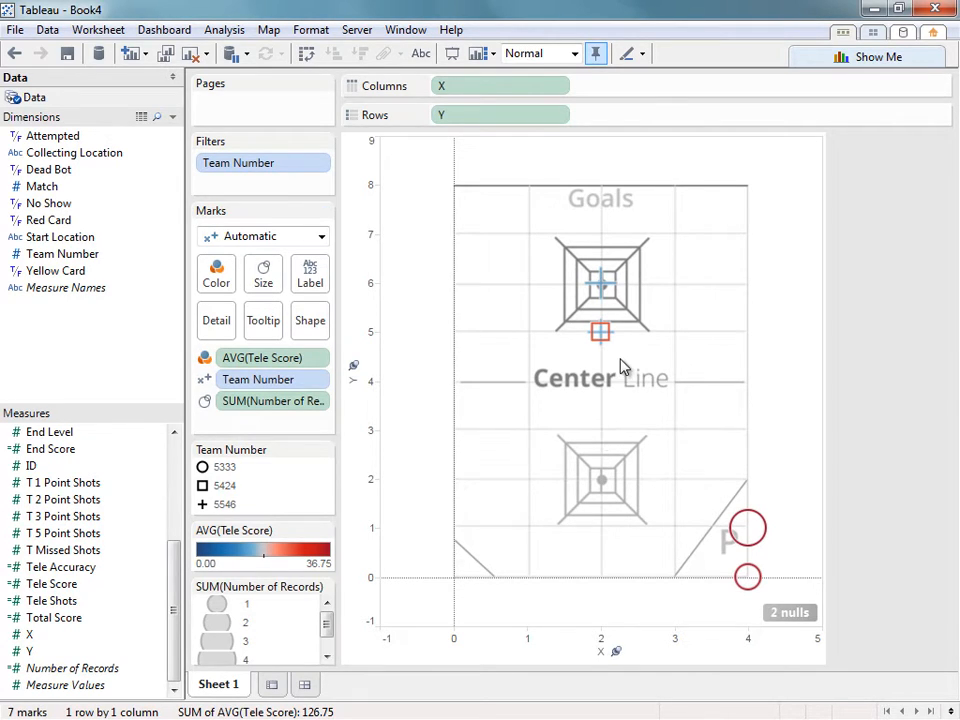
{"action": "left_click_drag", "start_coordinate": [567, 331], "coordinate": [567, 331]}
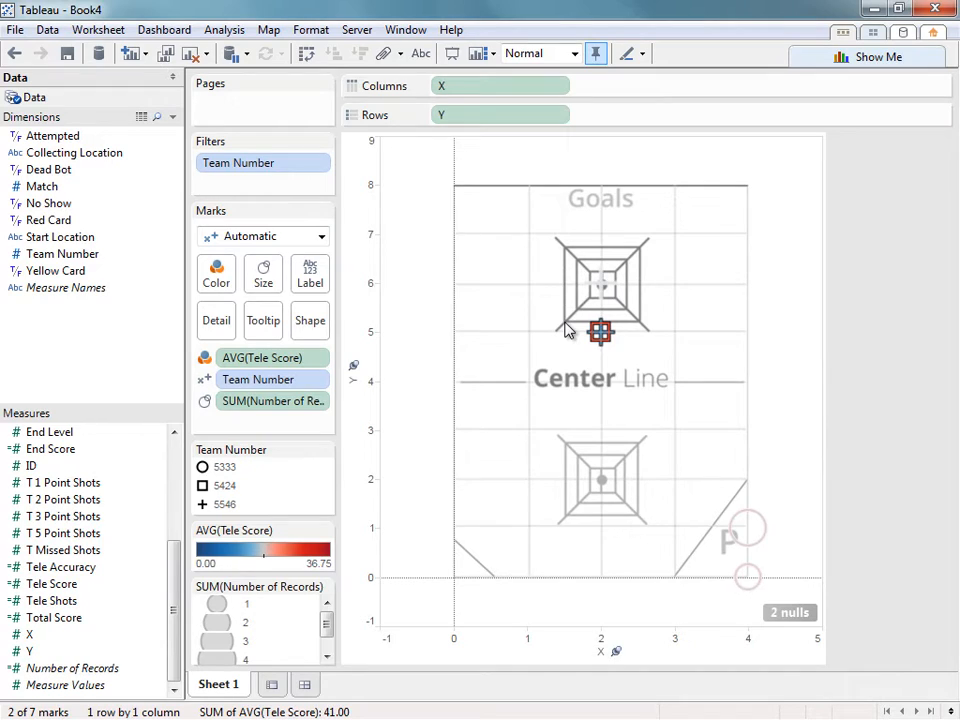
{"action": "left_click", "coordinate": [568, 332]}
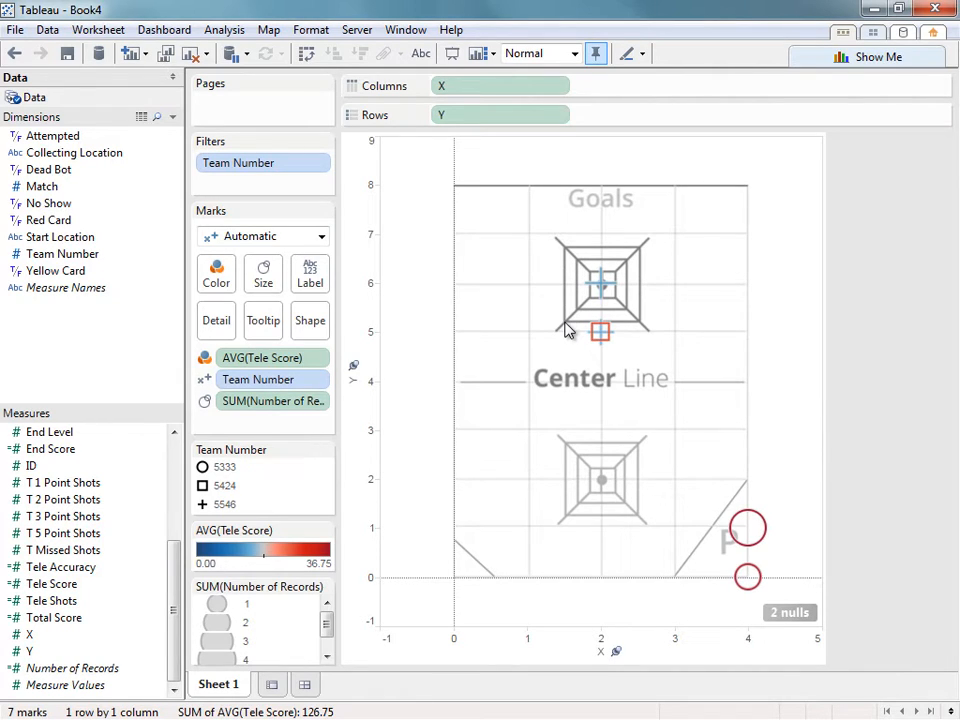
Step: Examine the description of the Start Location field, loading the full list of its domain members
{"action": "right_click", "coordinate": [54, 247]}
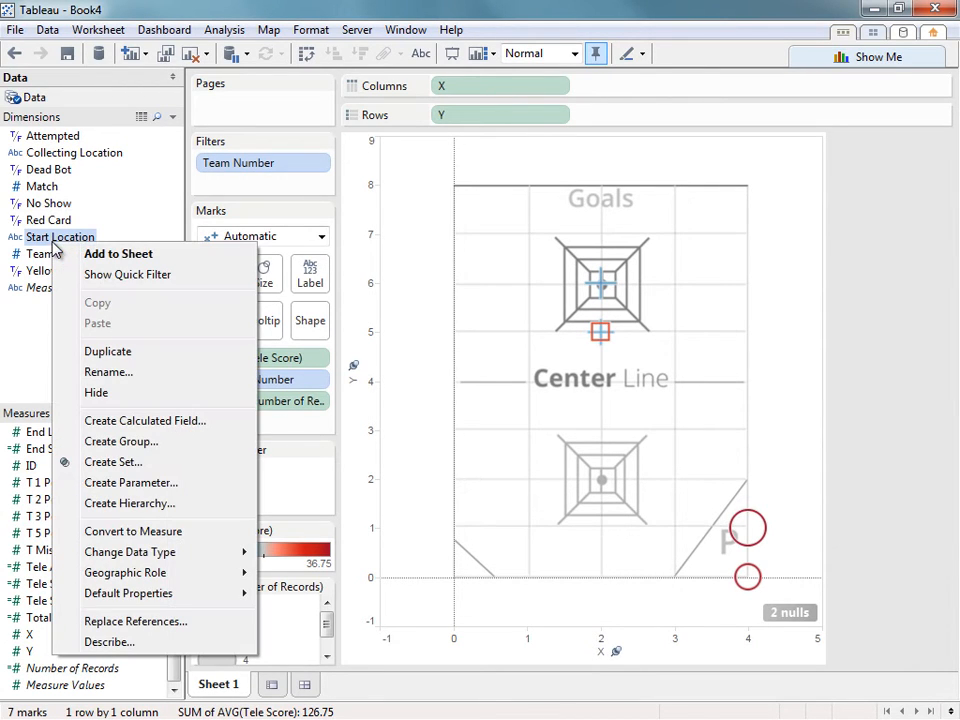
{"action": "left_click", "coordinate": [95, 642]}
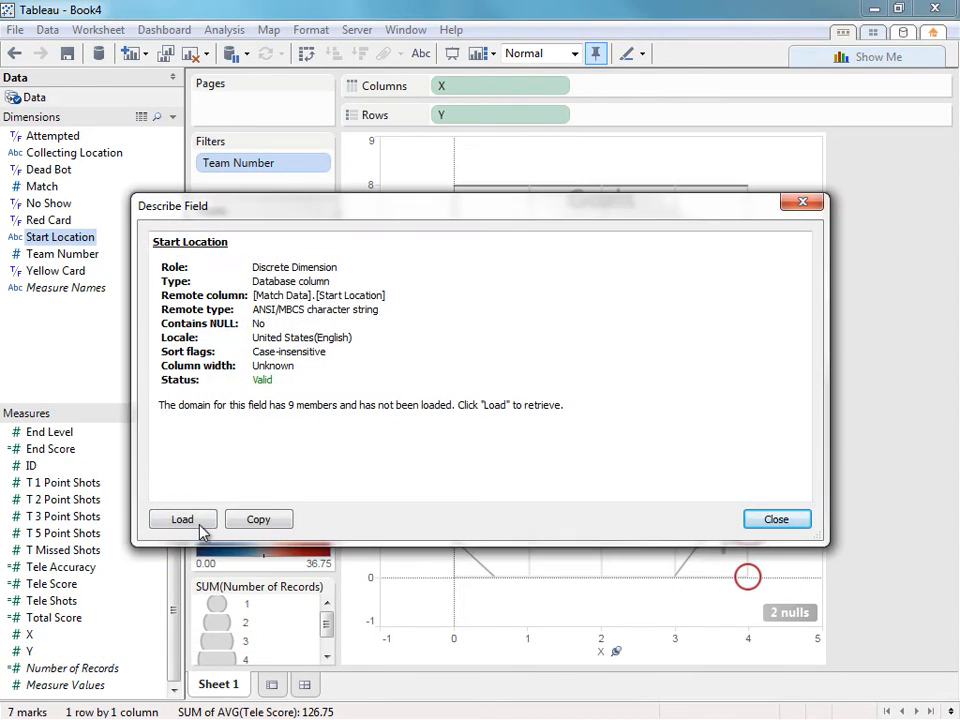
{"action": "left_click", "coordinate": [200, 522]}
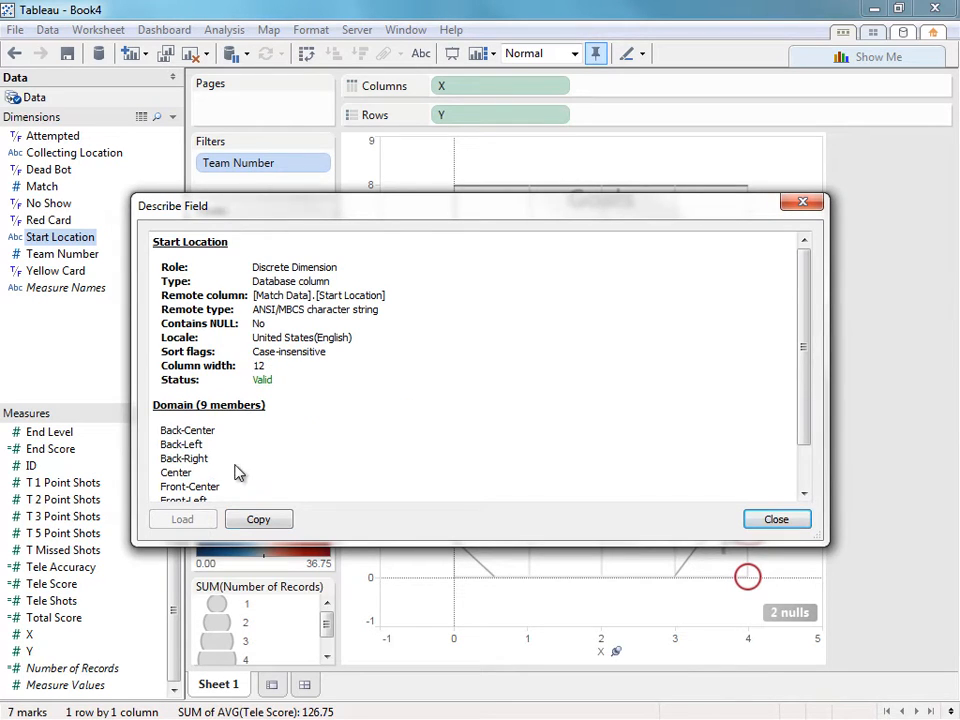
{"action": "scroll", "coordinate": [238, 472], "scroll_direction": "down", "scroll_amount": 2}
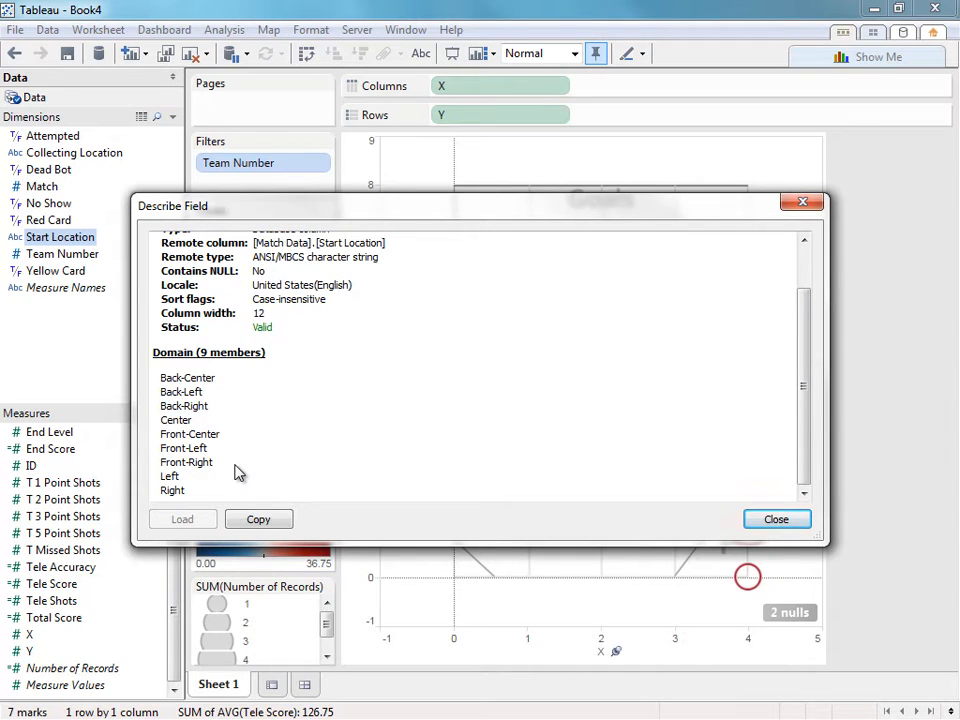
{"action": "left_click", "coordinate": [780, 522]}
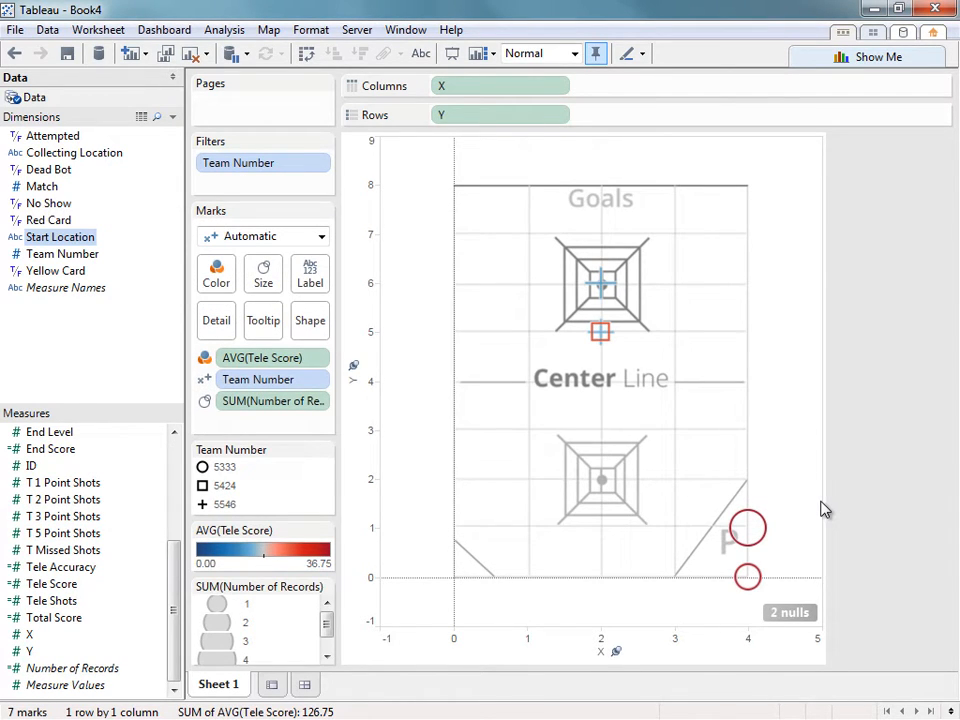
Step: Start a new calculated field named Auto X
{"action": "left_click", "coordinate": [226, 29]}
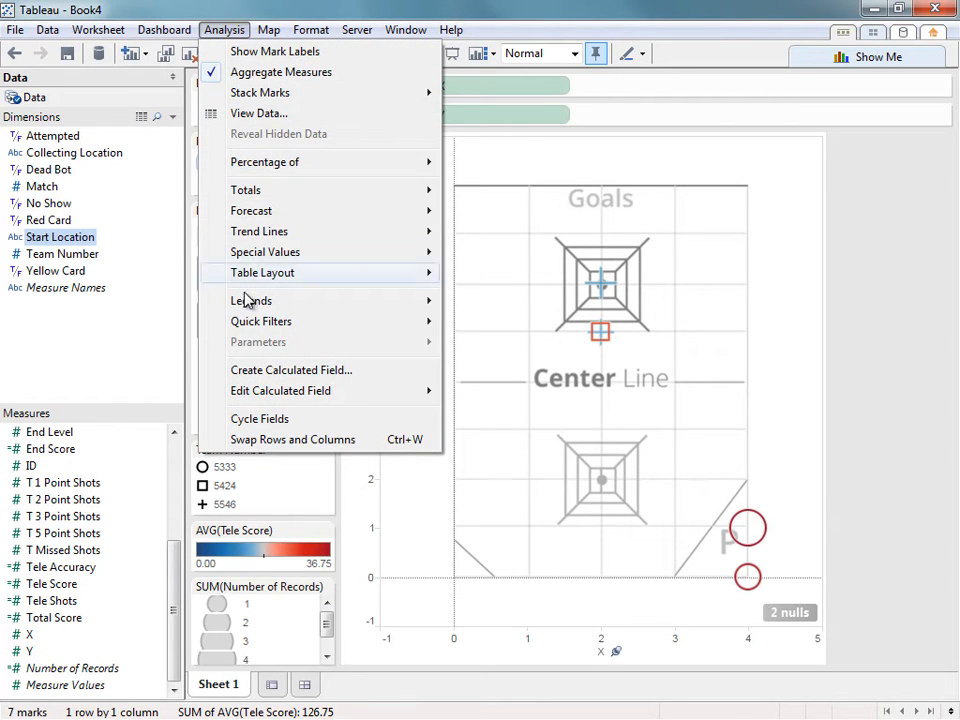
{"action": "left_click", "coordinate": [246, 369]}
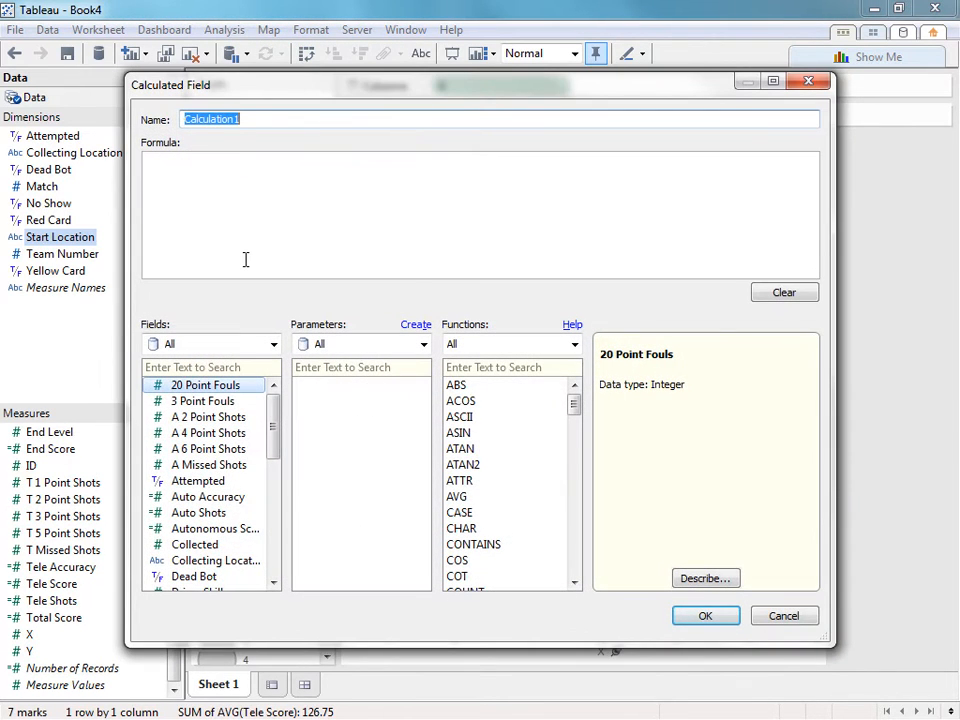
{"action": "type", "text": "Auto X"}
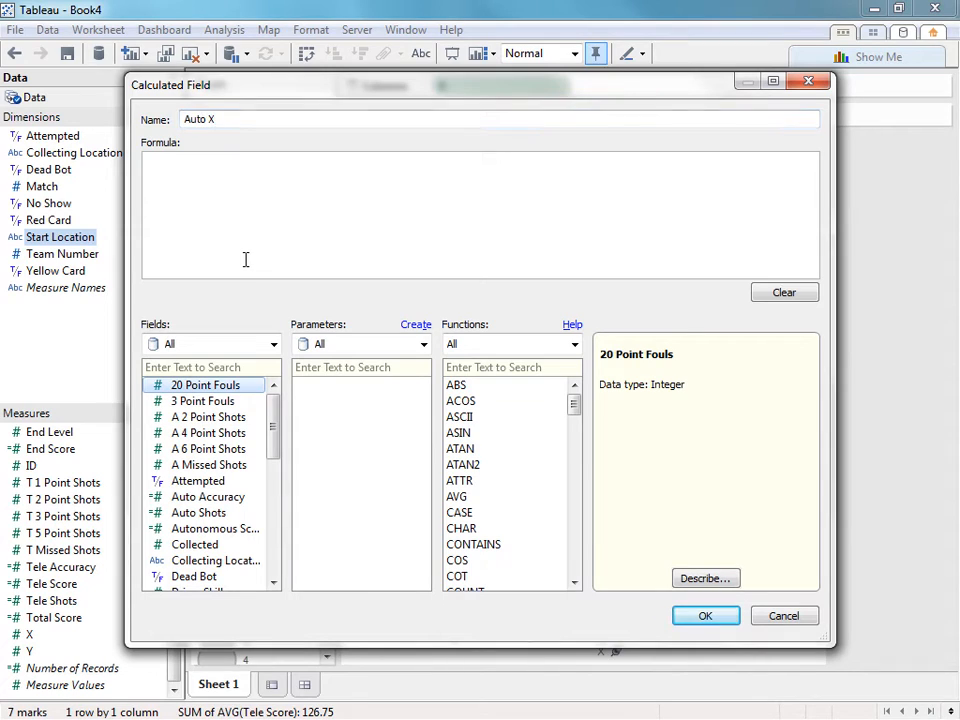
Step: Begin the Auto X formula with a CASE expression on the Start Location field
{"action": "left_click", "coordinate": [245, 260]}
{"action": "left_click", "coordinate": [460, 498]}
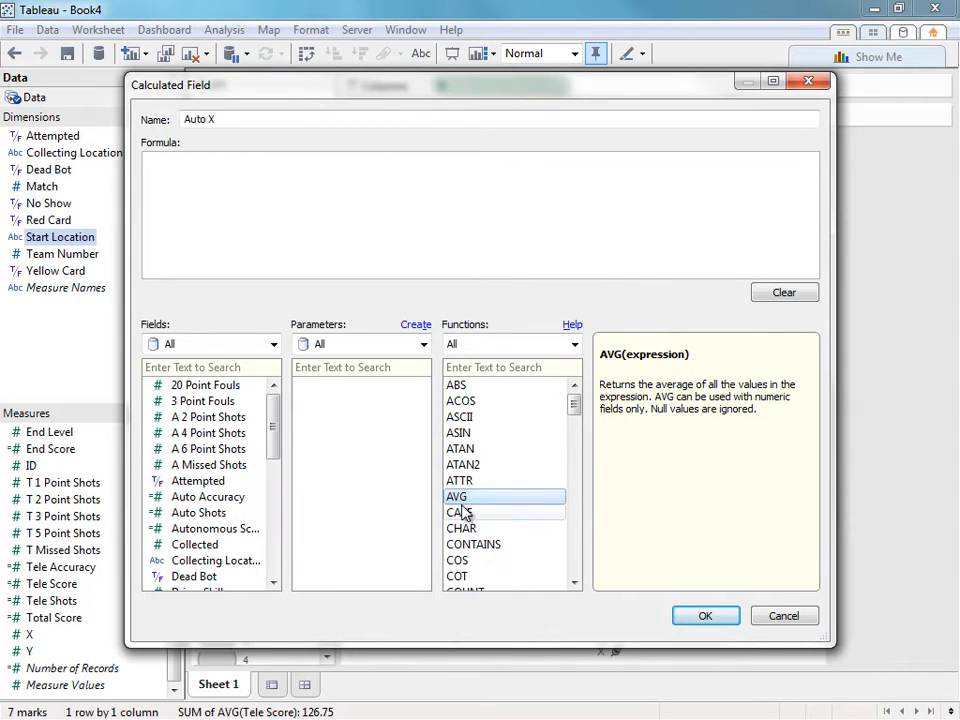
{"action": "left_click", "coordinate": [463, 512]}
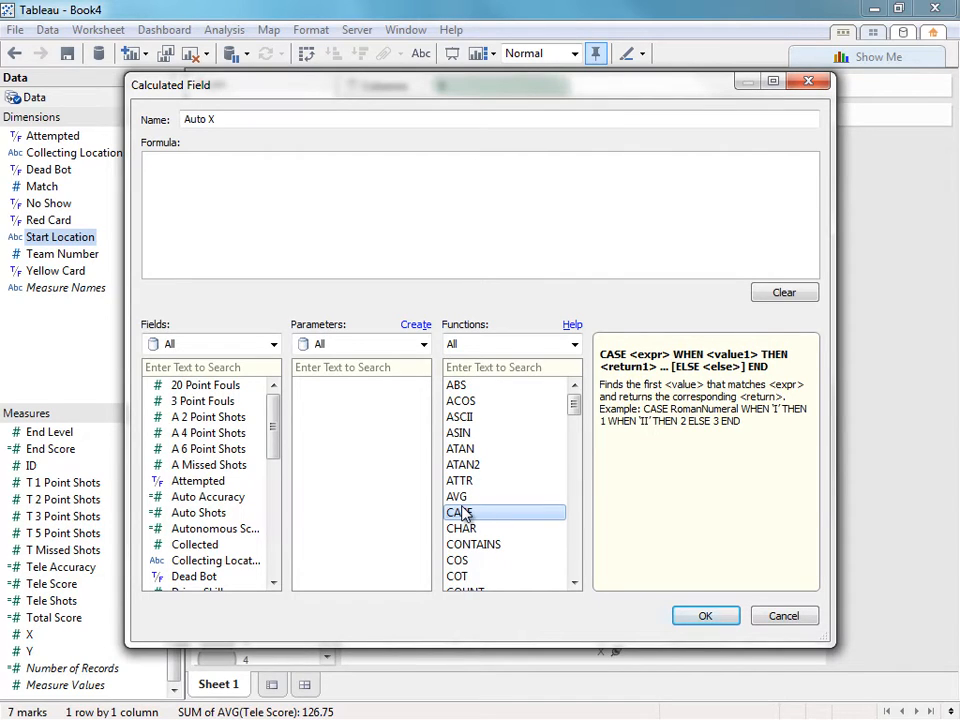
{"action": "double_click", "coordinate": [462, 514]}
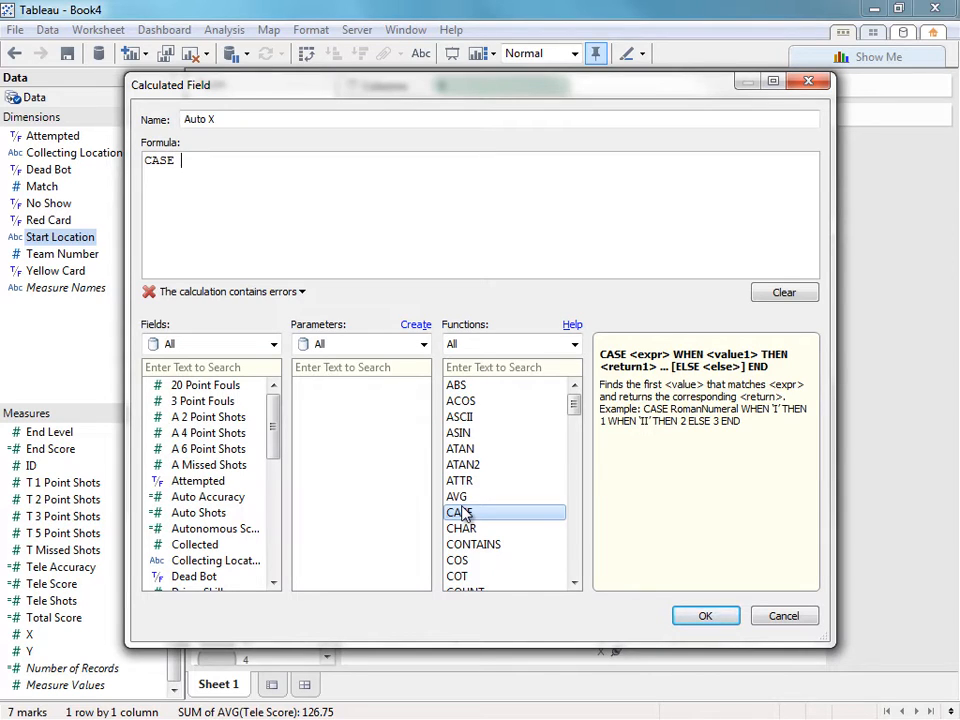
{"action": "left_click_drag", "start_coordinate": [268, 452], "coordinate": [258, 505]}
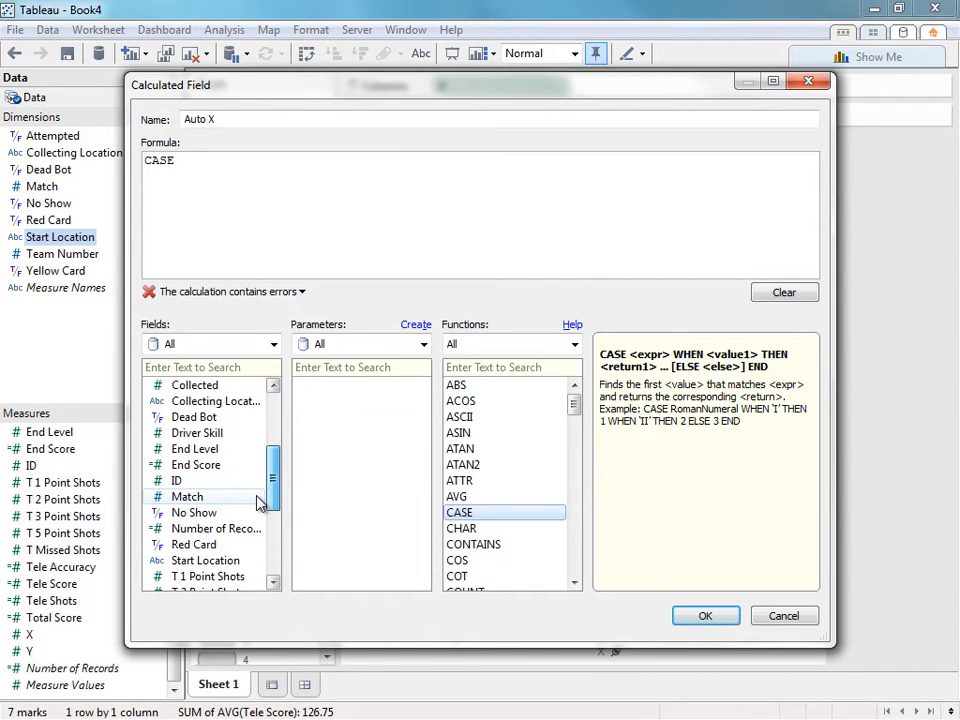
{"action": "double_click", "coordinate": [251, 561]}
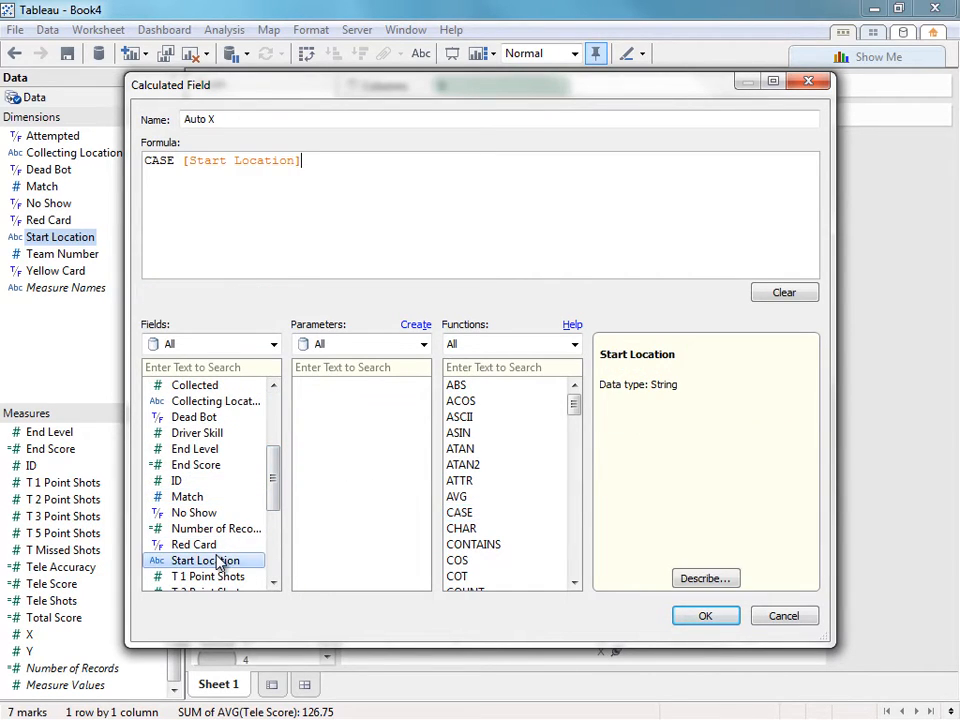
{"action": "left_click", "coordinate": [465, 514]}
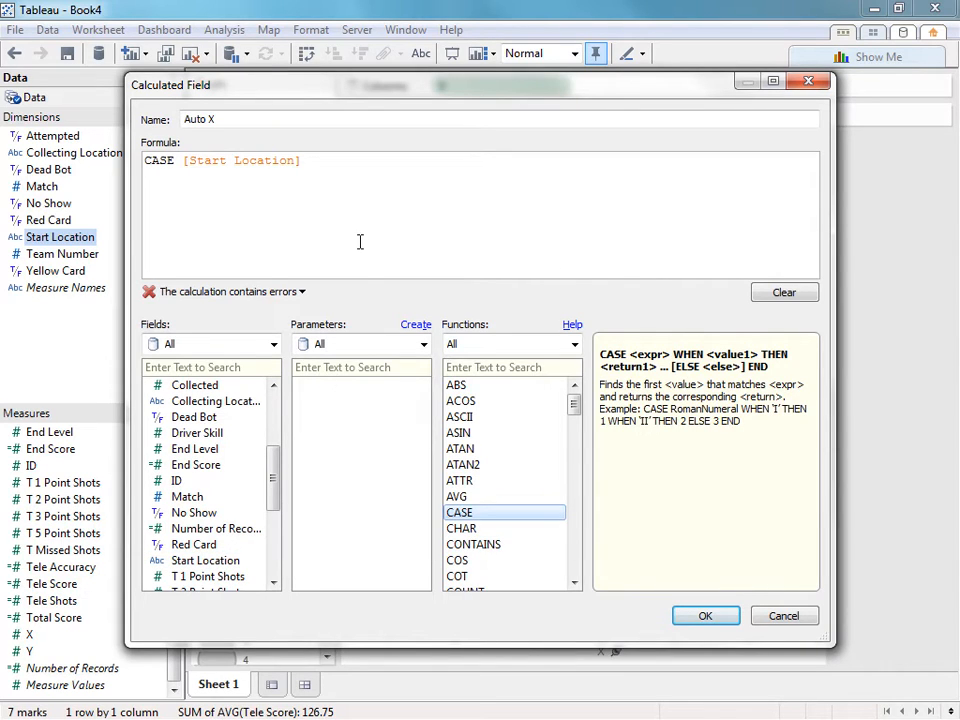
{"action": "key", "text": "Return"}
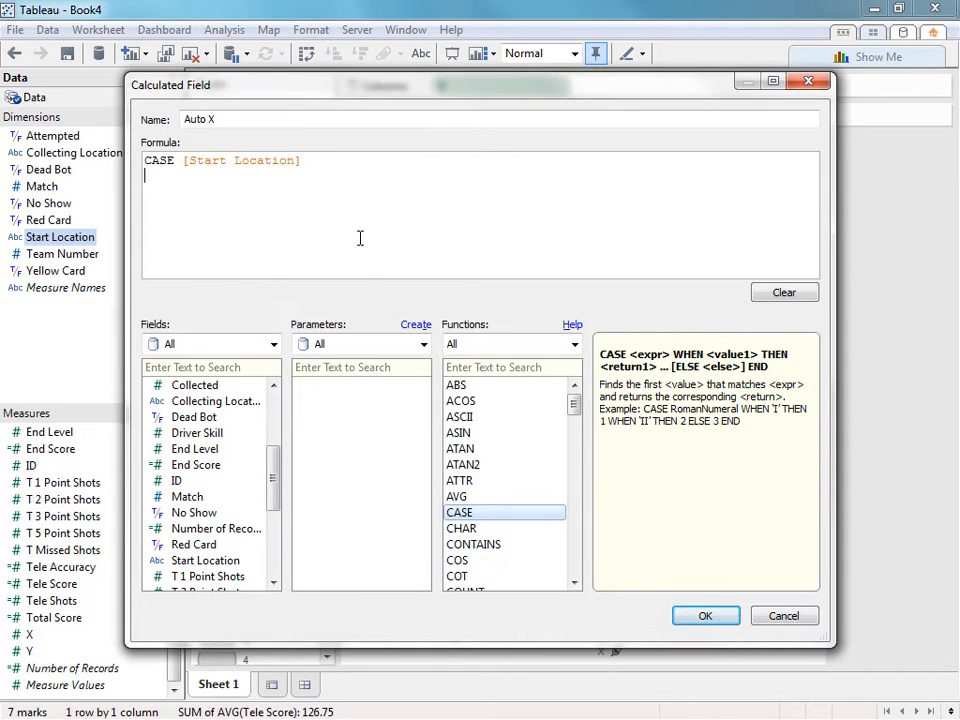
{"action": "key", "text": "Return"}
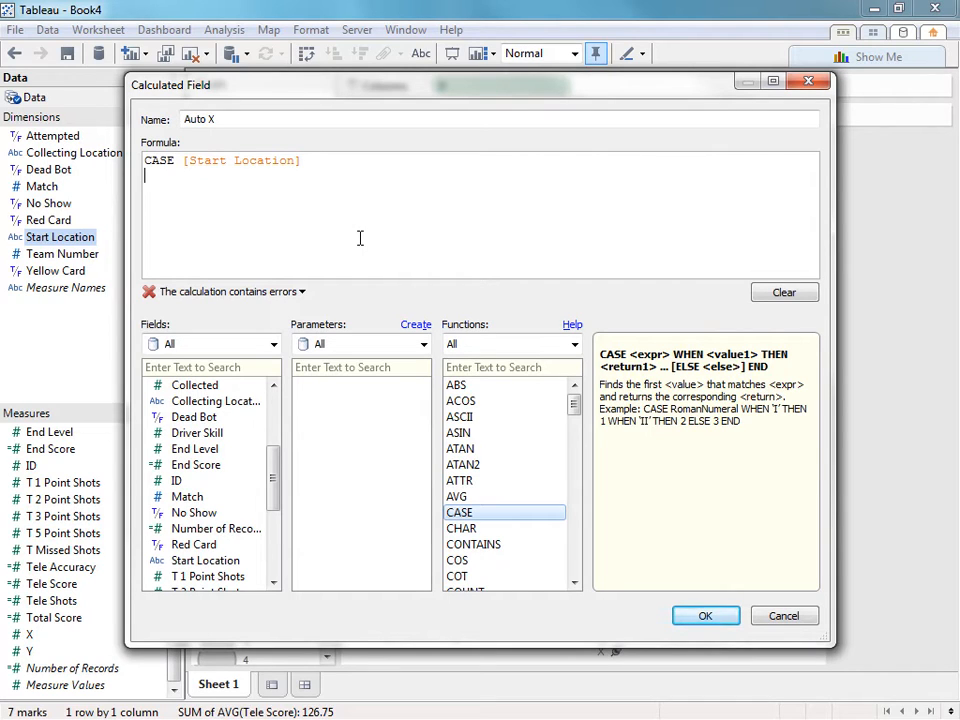
Step: Add WHEN clauses to the Auto X formula that return 1 for "Front-Left" and "Left"
{"action": "type", "text": "when \"Fron"}
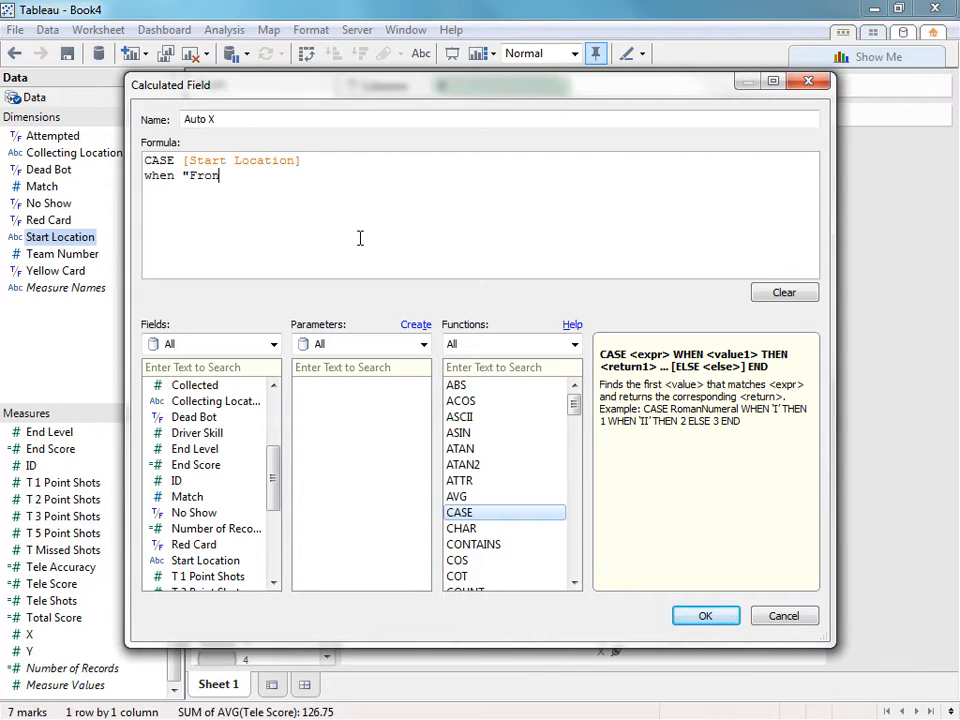
{"action": "type", "text": "t-Left\" then 1"}
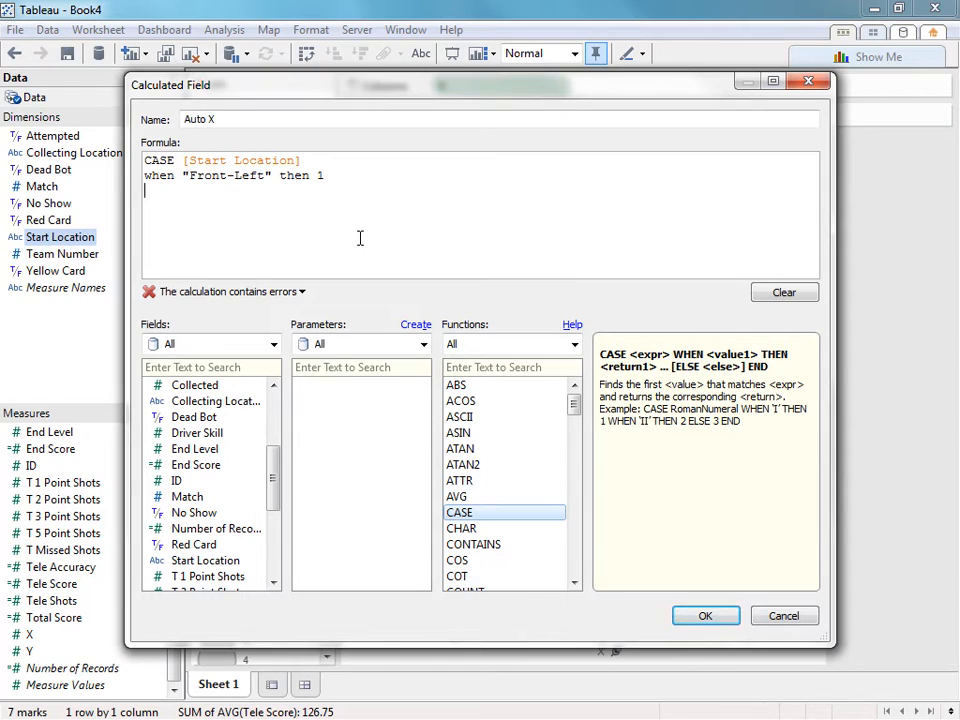
{"action": "left_click", "coordinate": [190, 160]}
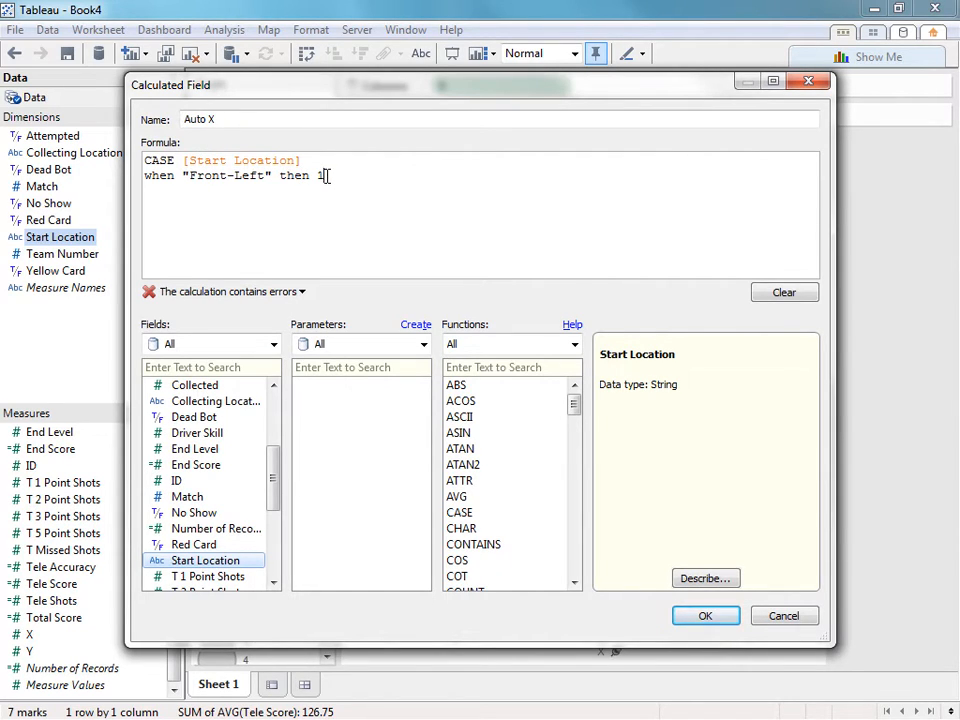
{"action": "key", "text": "Return"}
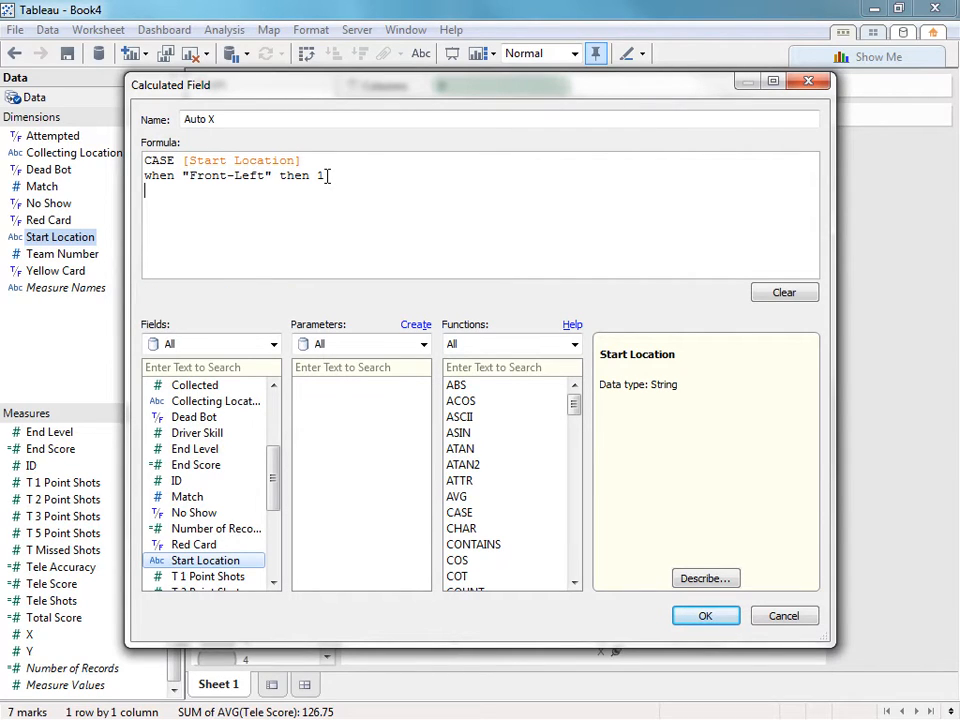
{"action": "type", "text": "When \"Left\" then "}
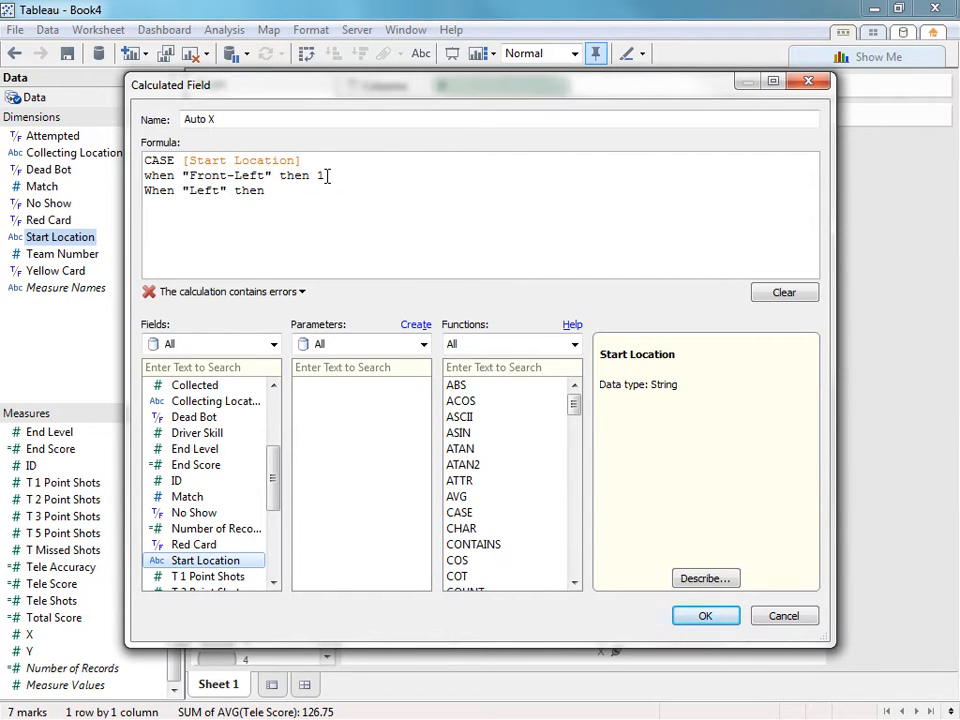
{"action": "type", "text": "1"}
{"action": "key", "text": "Return"}
Step: Replace the Auto X formula with the full CASE statement returning 1 for left, 2 for center and 3 for right start locations, and save it
{"action": "key", "text": "ctrl+a"}
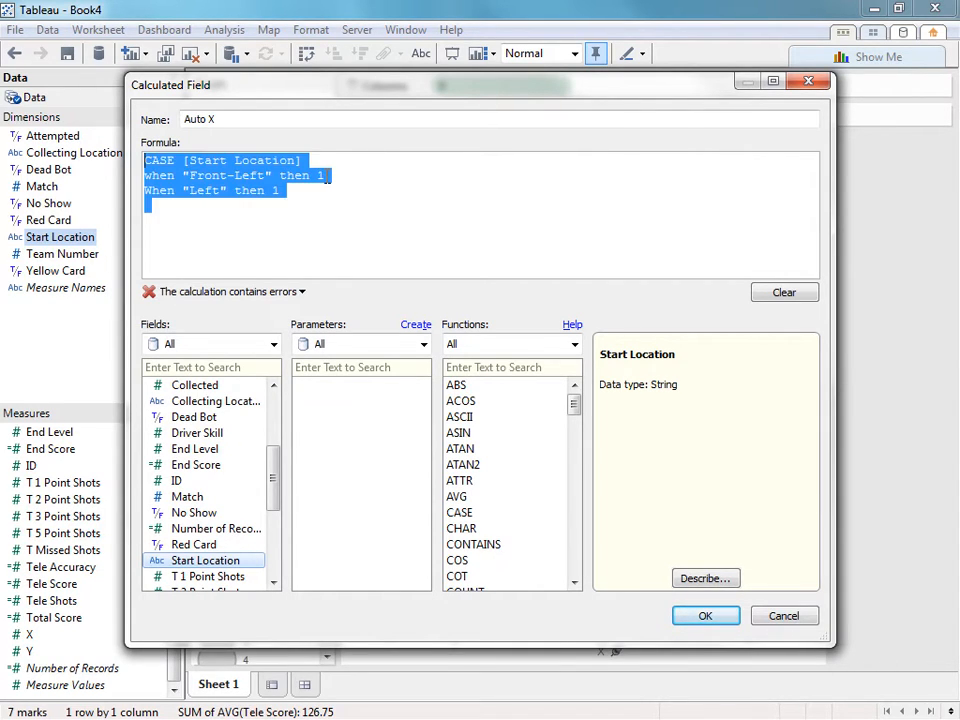
{"action": "key", "text": "ctrl+v"}
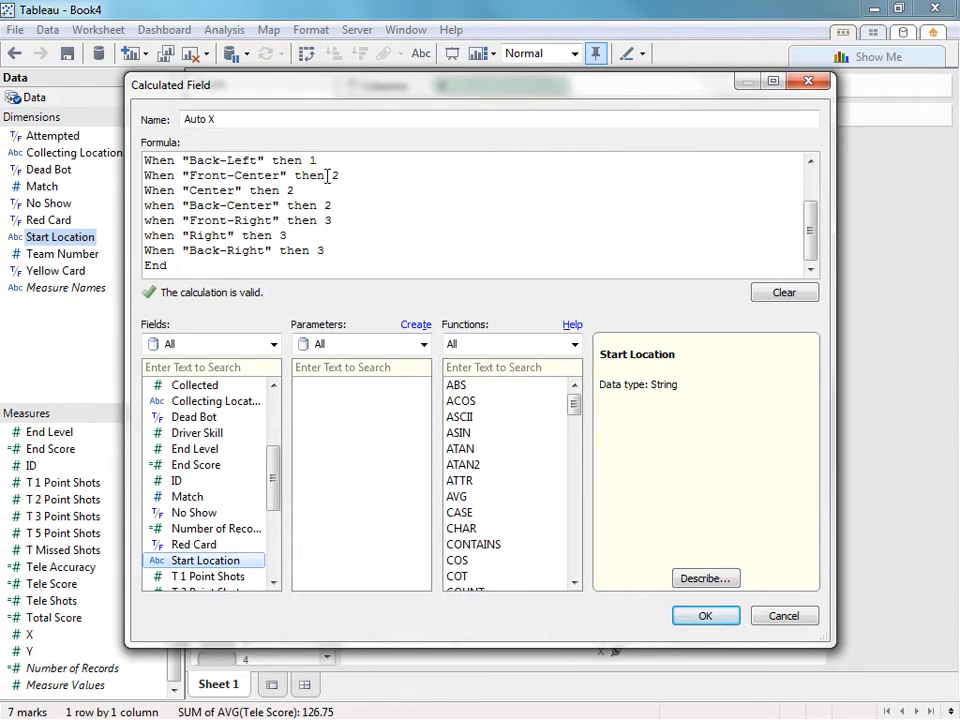
{"action": "scroll", "coordinate": [326, 175], "scroll_direction": "up", "scroll_amount": 2}
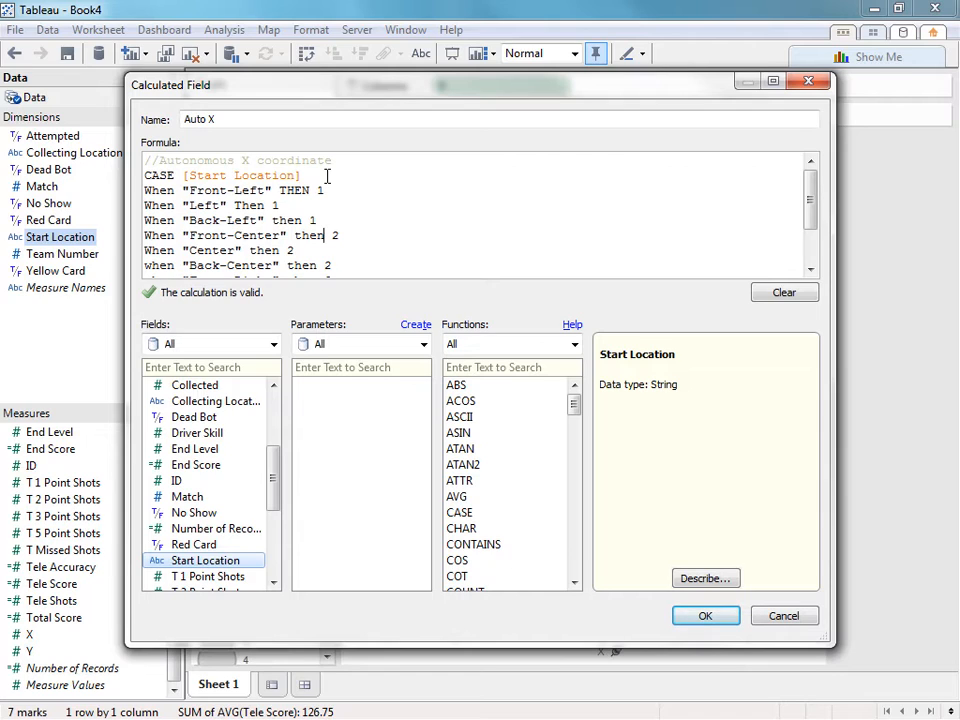
{"action": "scroll", "coordinate": [326, 175], "scroll_direction": "down", "scroll_amount": 2}
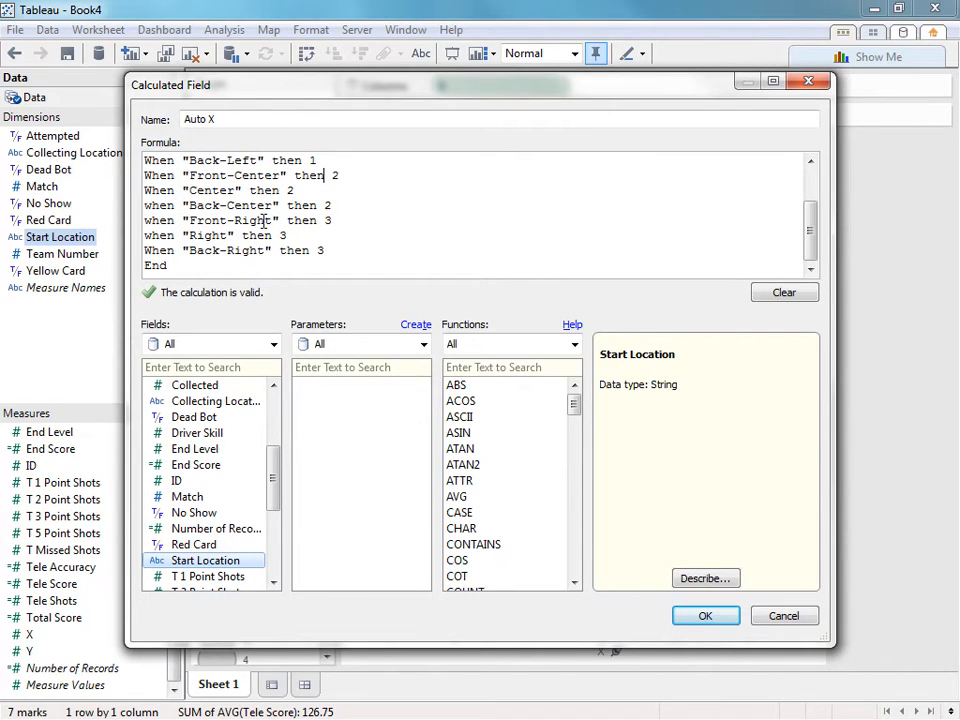
{"action": "left_click_drag", "start_coordinate": [199, 268], "coordinate": [75, 276]}
{"action": "left_click", "coordinate": [190, 274]}
{"action": "left_click", "coordinate": [705, 616]}
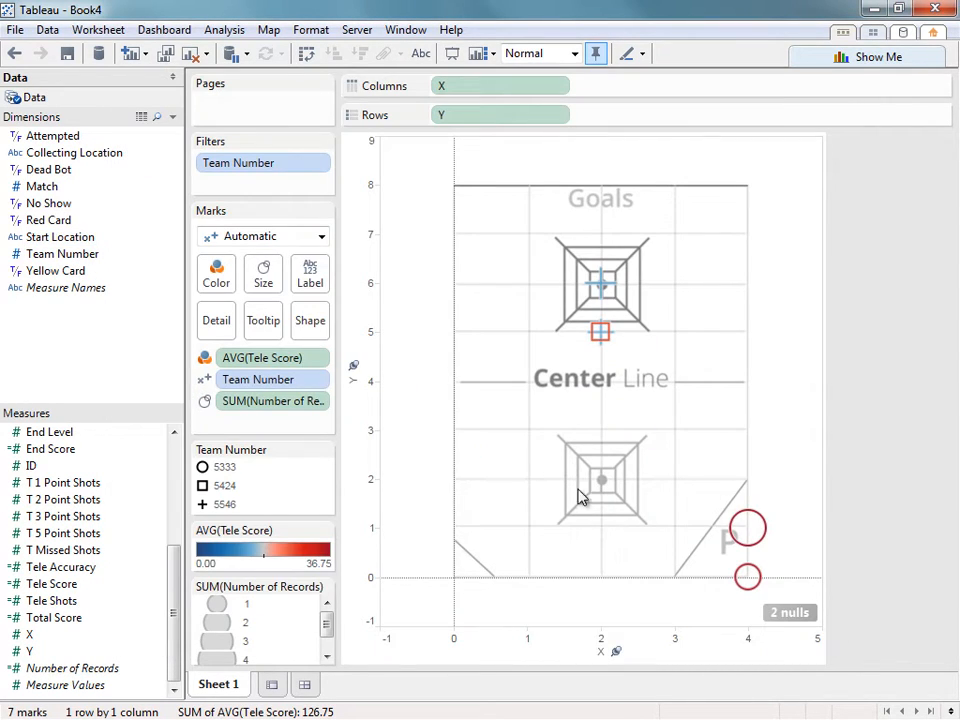
Step: Create a calculated field Auto Y whose CASE formula returns 7 for front, 6 for middle-row and 5 for back start locations
{"action": "left_click", "coordinate": [224, 30]}
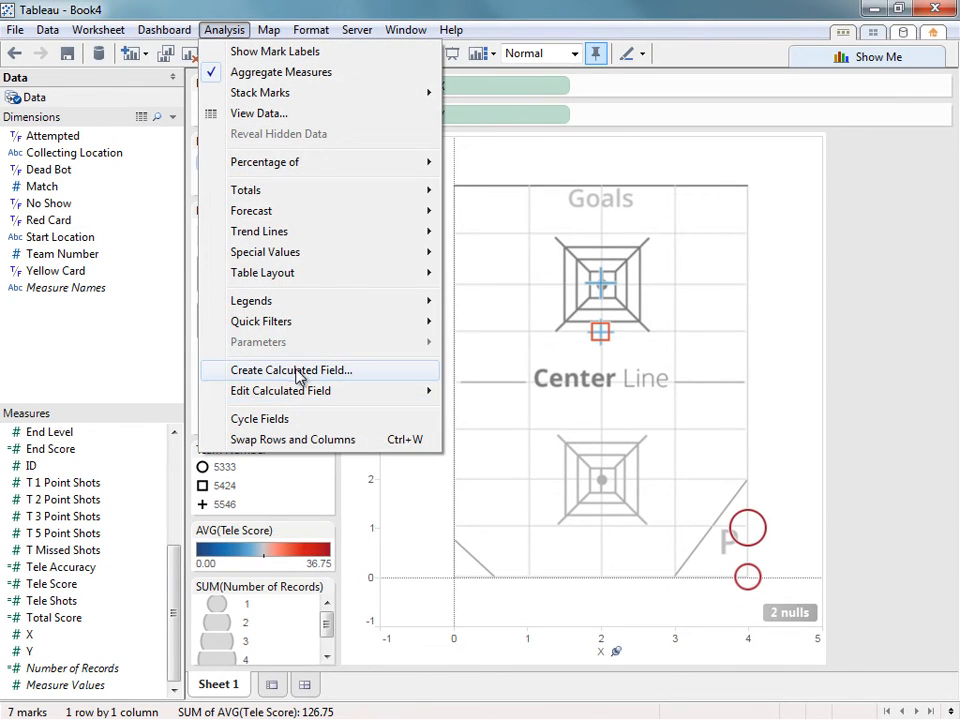
{"action": "left_click", "coordinate": [299, 370]}
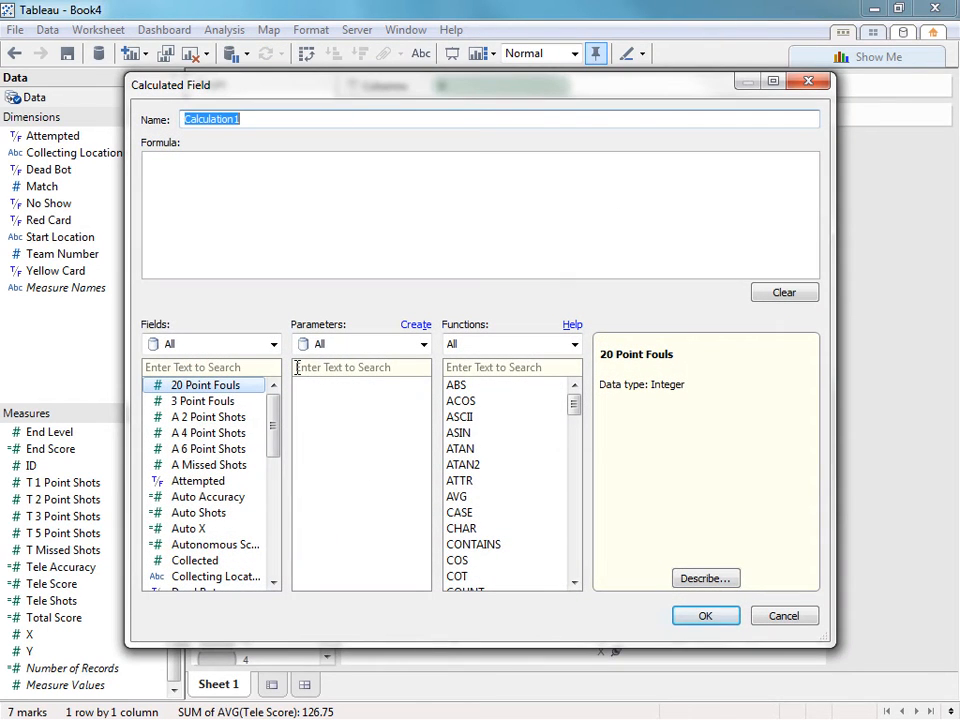
{"action": "type", "text": "Auto Y"}
{"action": "key", "text": "Tab"}
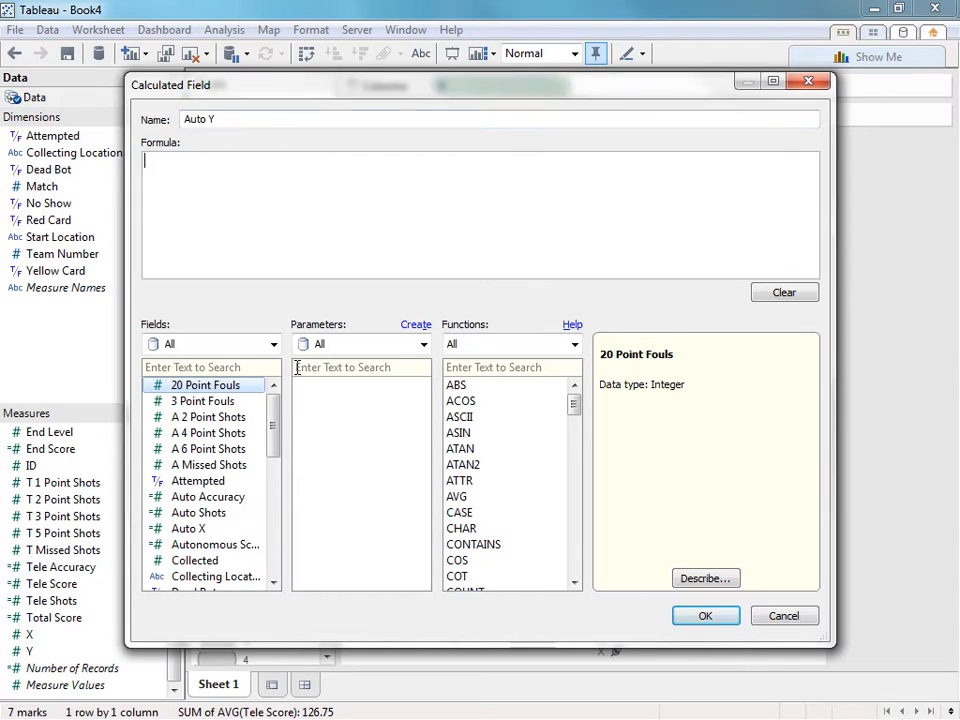
{"action": "key", "text": "ctrl+v"}
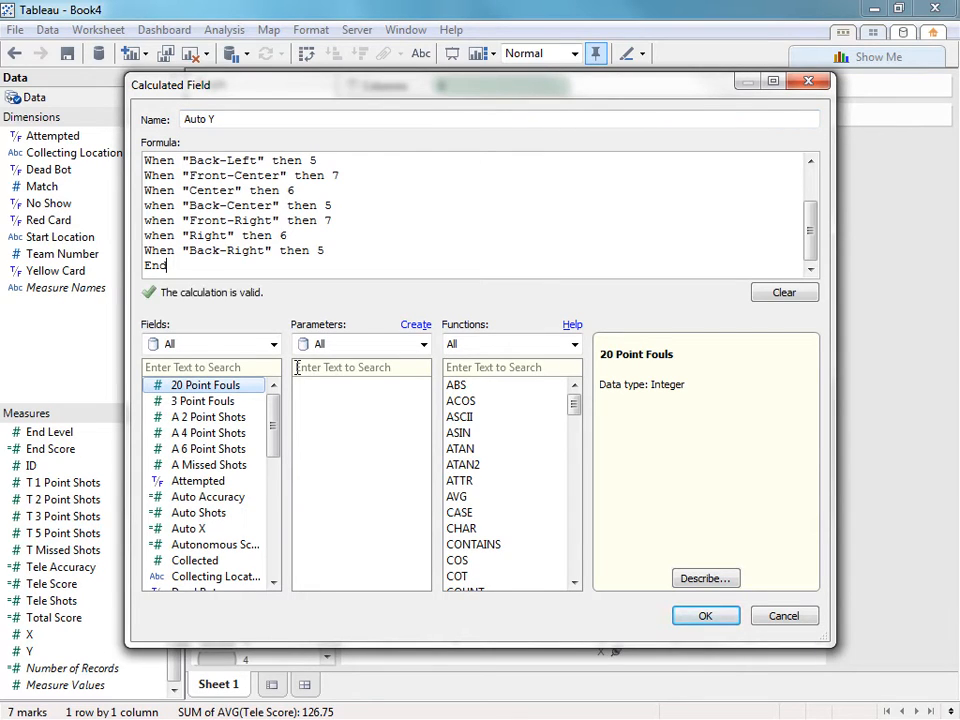
Step: Compare the Auto Y formula with the field chart's vertical positions and save the calculated field
{"action": "left_click", "coordinate": [340, 246]}
{"action": "left_click_drag", "start_coordinate": [340, 246], "coordinate": [300, 226]}
{"action": "left_click", "coordinate": [333, 232]}
{"action": "left_click_drag", "start_coordinate": [413, 88], "coordinate": [368, 487]}
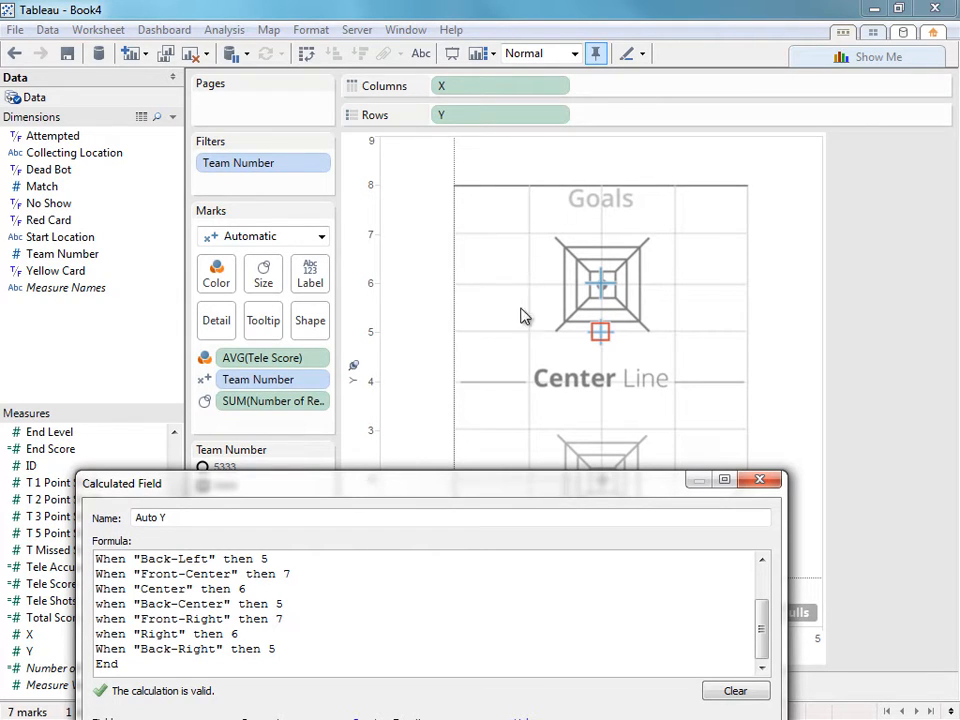
{"action": "left_click_drag", "start_coordinate": [480, 478], "coordinate": [480, 146]}
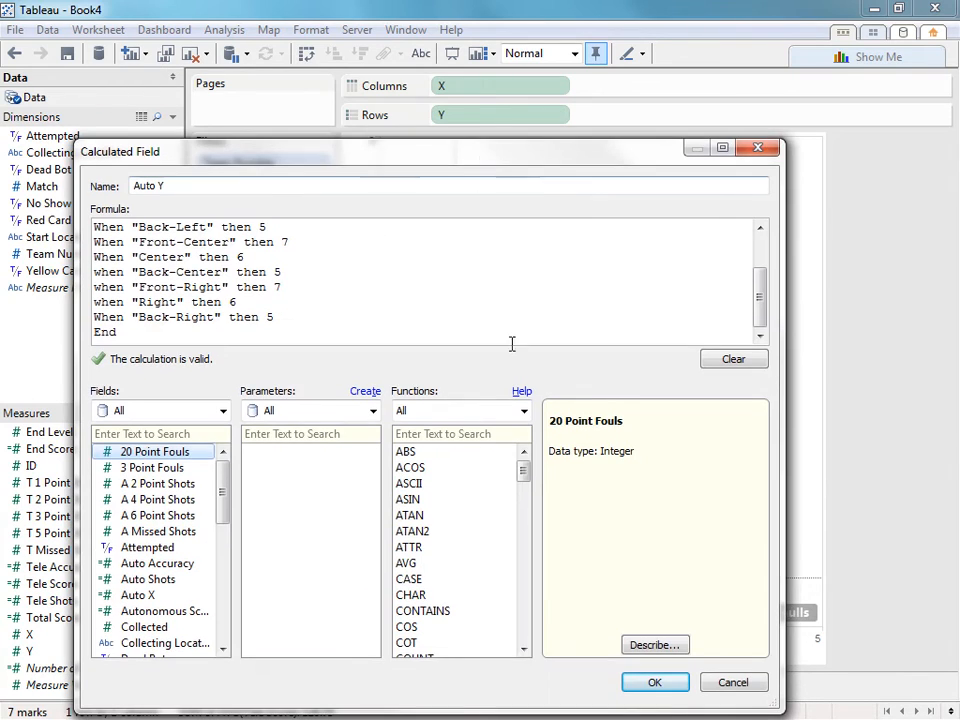
{"action": "left_click", "coordinate": [676, 686]}
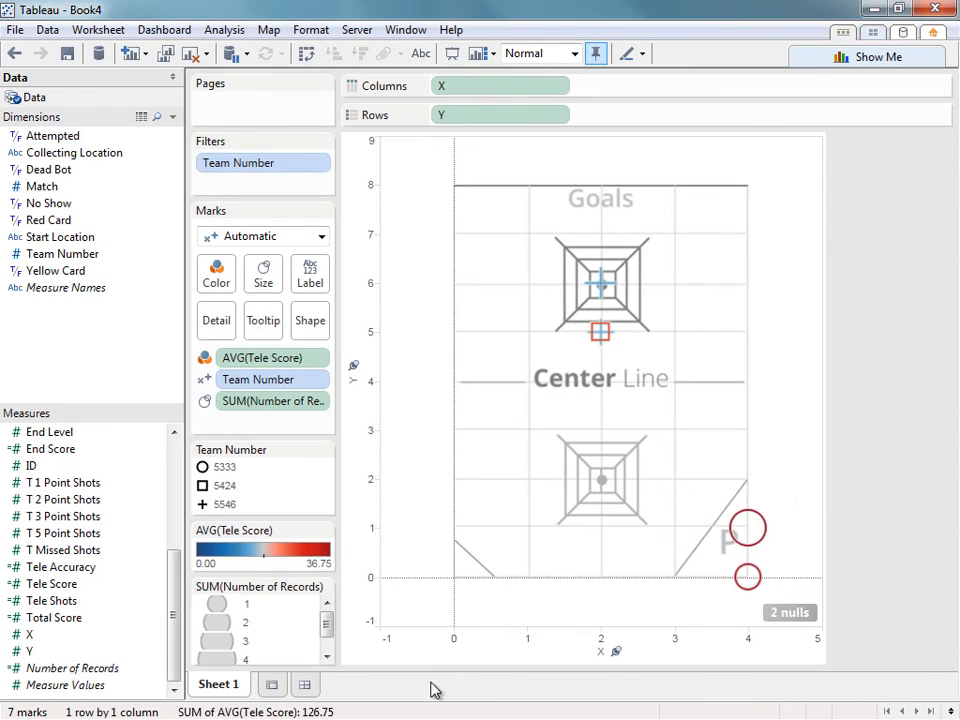
Step: Create a new worksheet and load Half Field.png from the Pictures library as a new background image for the data source
{"action": "left_click", "coordinate": [280, 686]}
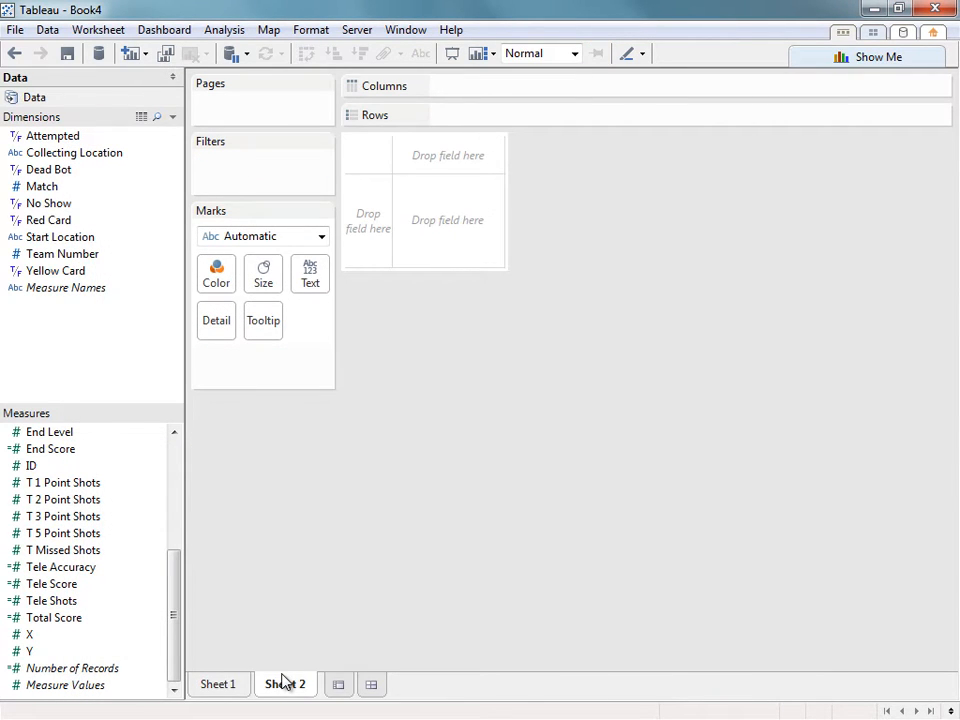
{"action": "left_click", "coordinate": [270, 31]}
{"action": "mouse_move", "coordinate": [298, 73]}
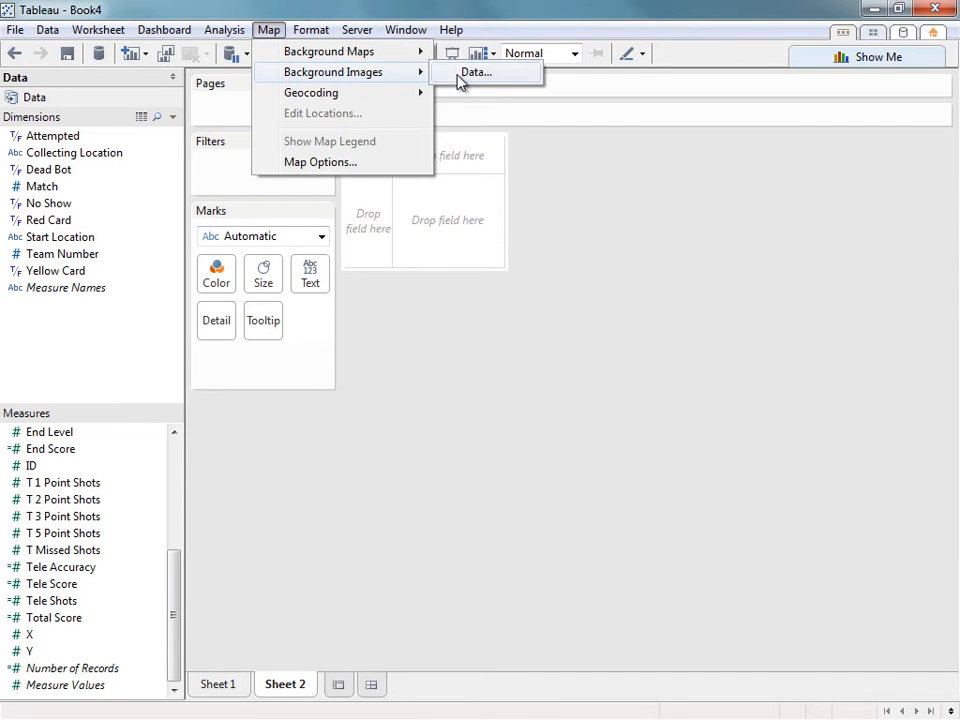
{"action": "left_click", "coordinate": [463, 81]}
{"action": "left_click", "coordinate": [317, 420]}
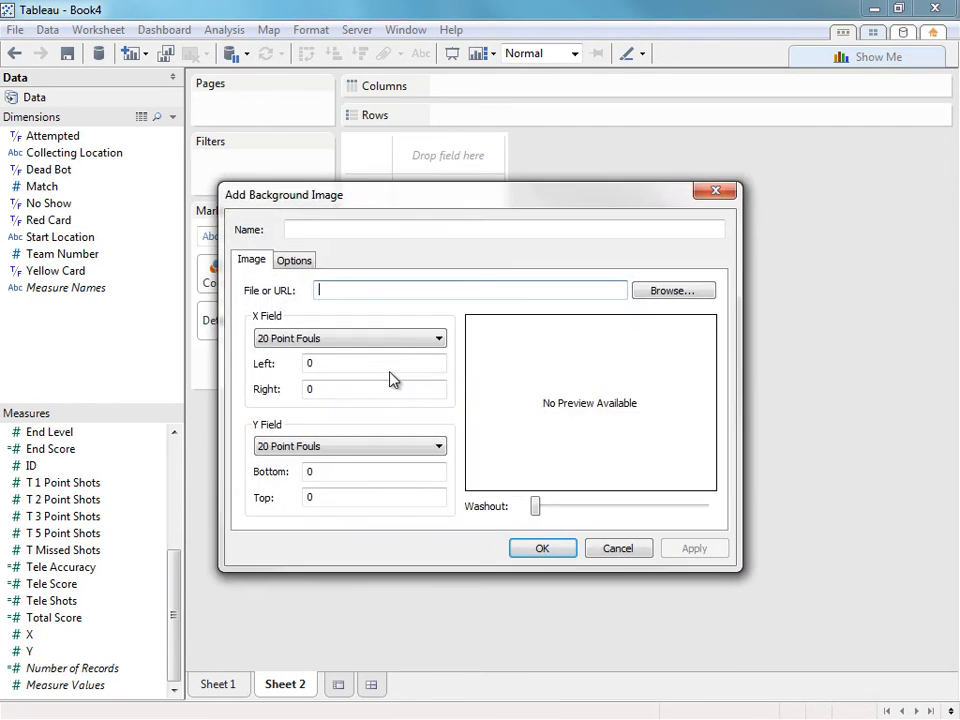
{"action": "left_click", "coordinate": [690, 294]}
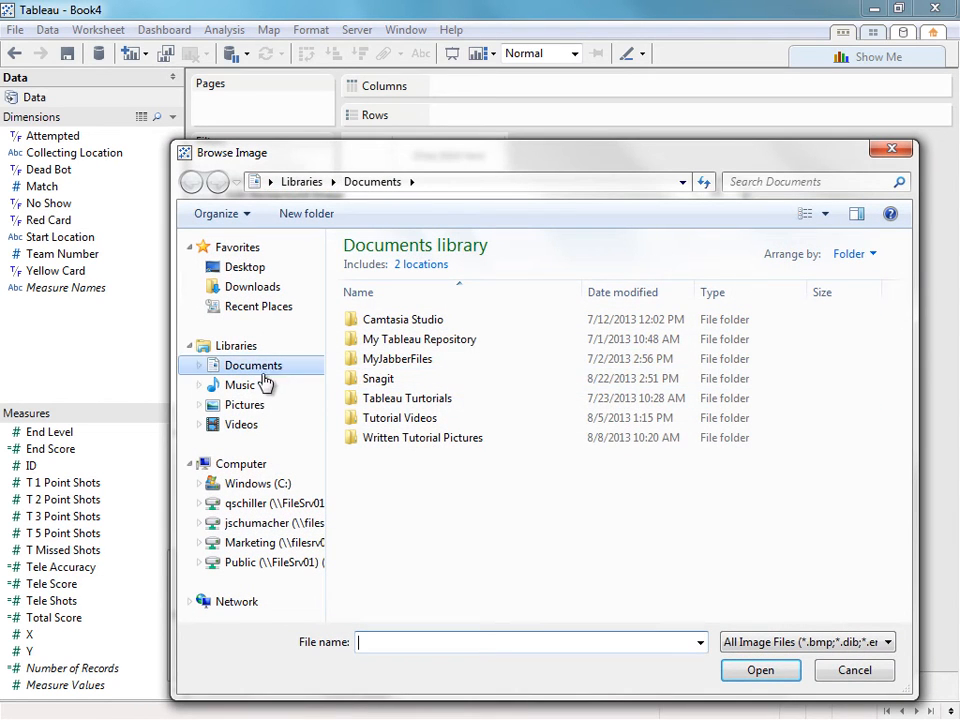
{"action": "left_click", "coordinate": [245, 405]}
{"action": "left_click", "coordinate": [729, 340]}
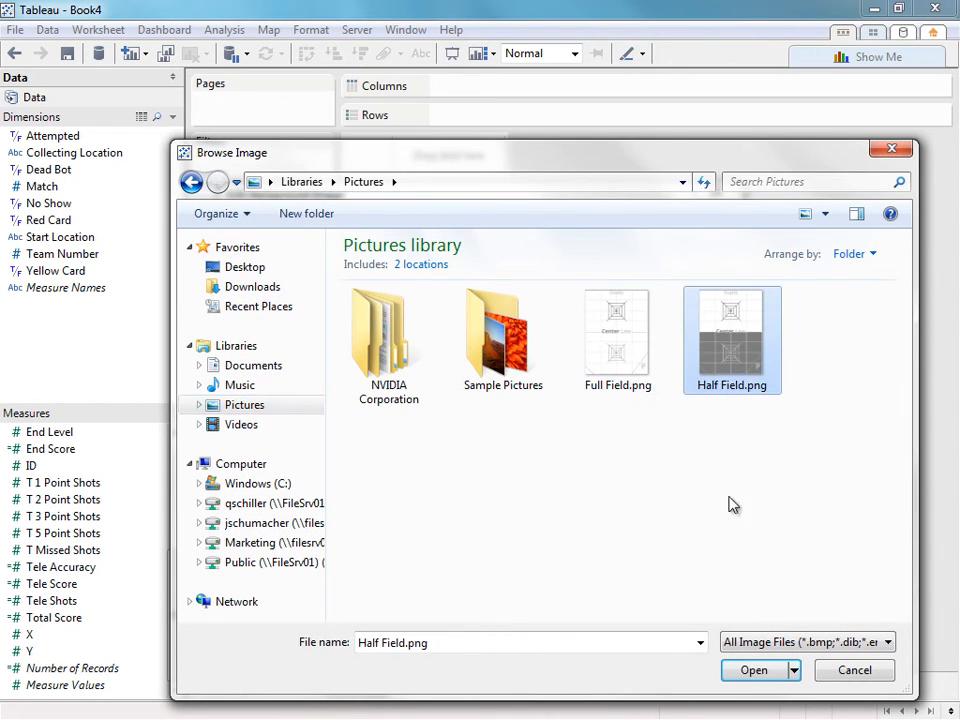
{"action": "left_click", "coordinate": [750, 674]}
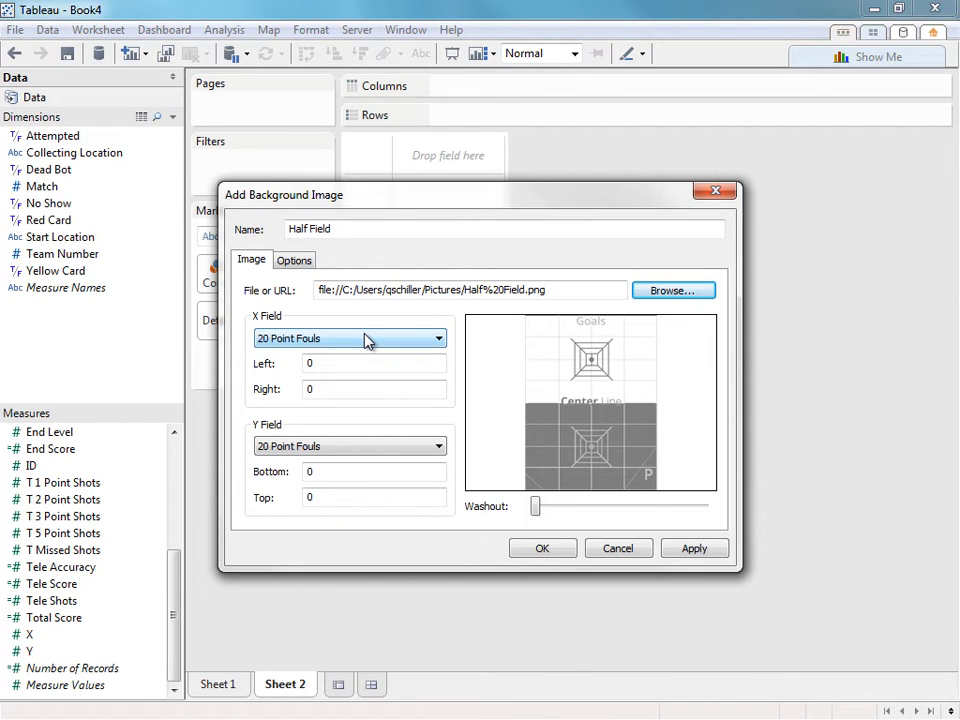
Step: Set the Half Field image's X range to end at 4 and its Y range to end at 8
{"action": "left_click", "coordinate": [358, 392]}
{"action": "key", "text": "BackSpace"}
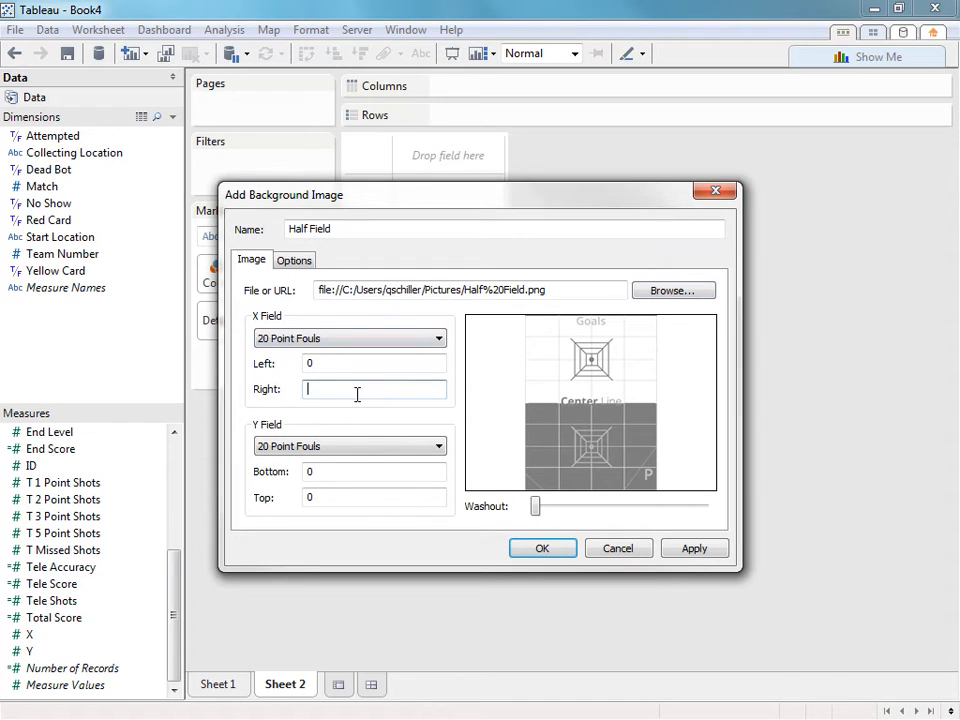
{"action": "type", "text": "4"}
{"action": "left_click", "coordinate": [336, 499]}
{"action": "key", "text": "BackSpace"}
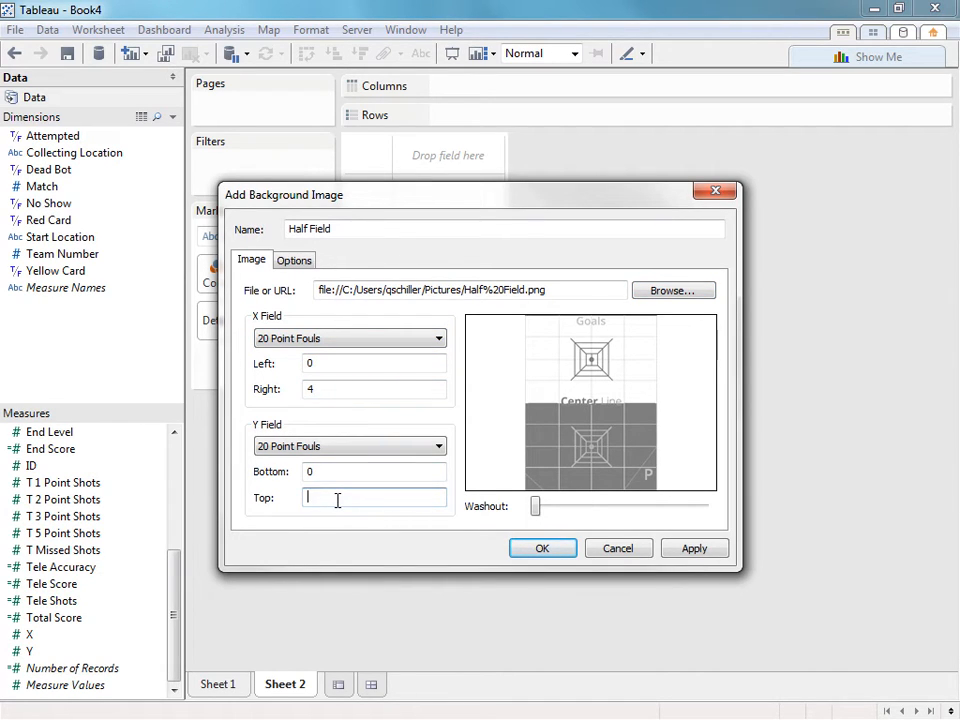
{"action": "type", "text": "8"}
Step: Assign Auto X as the Half Field image's X field and Auto Y as its Y field, and save the background image
{"action": "left_click", "coordinate": [287, 340]}
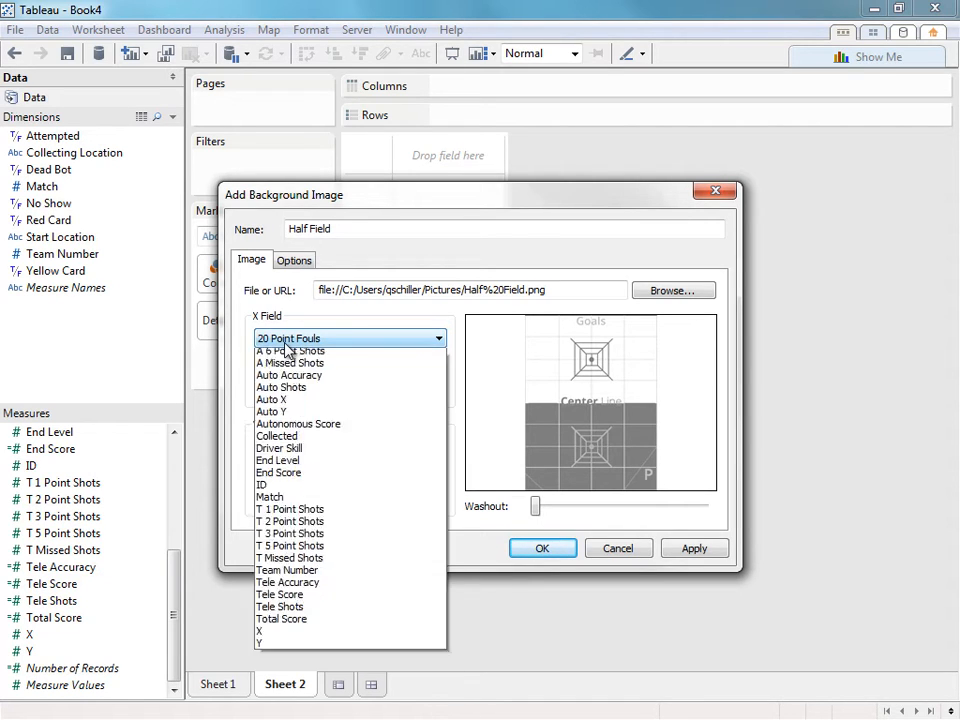
{"action": "key", "text": "a"}
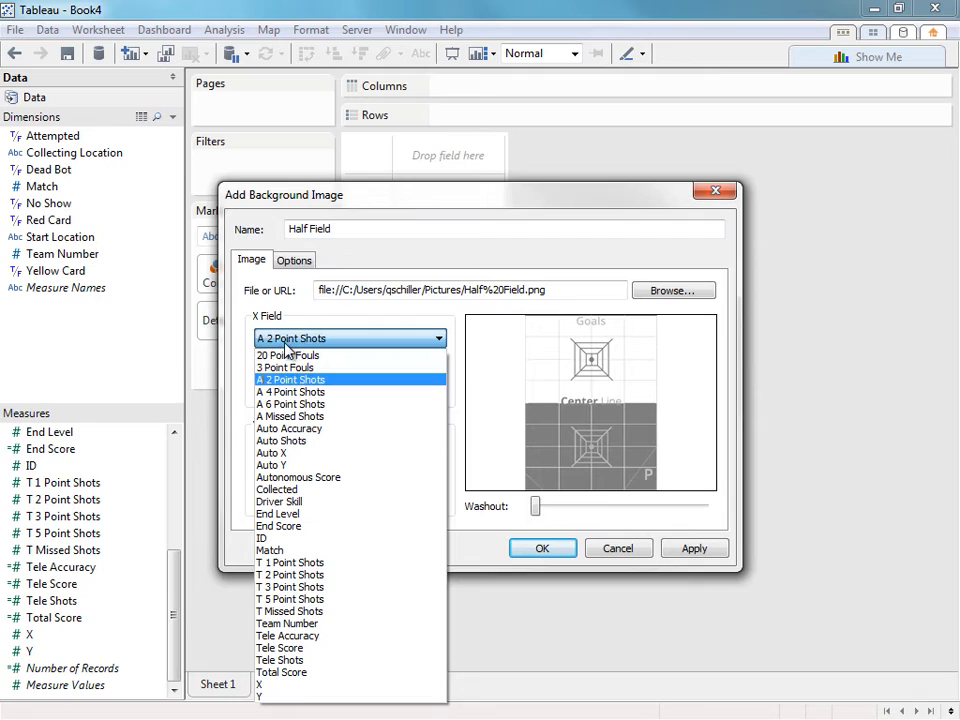
{"action": "left_click", "coordinate": [290, 455]}
{"action": "left_click", "coordinate": [311, 447]}
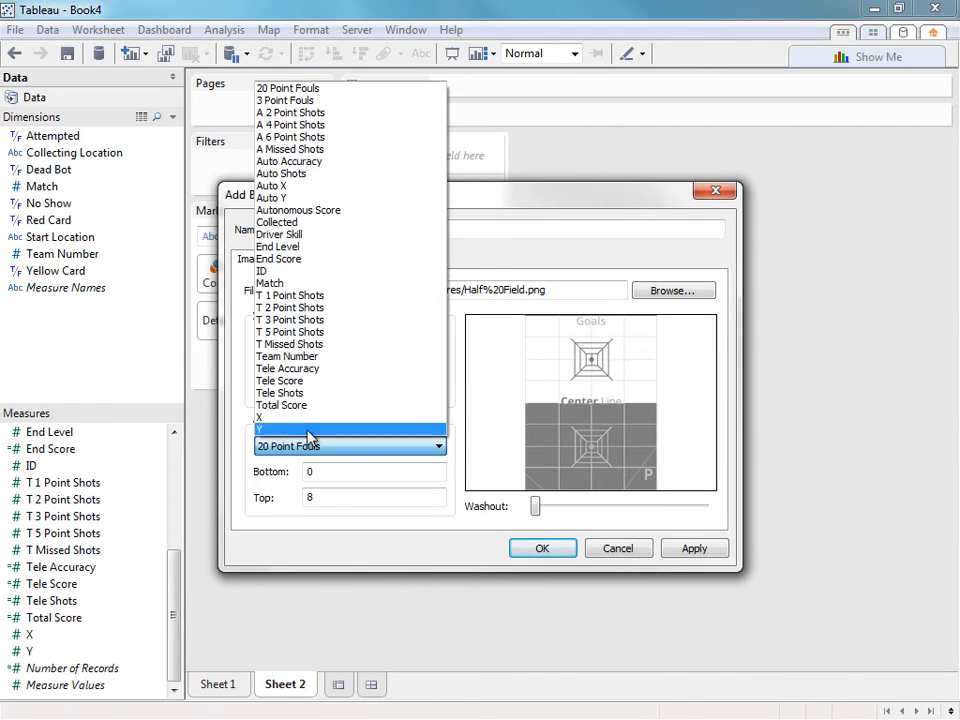
{"action": "left_click", "coordinate": [336, 197]}
{"action": "left_click", "coordinate": [525, 552]}
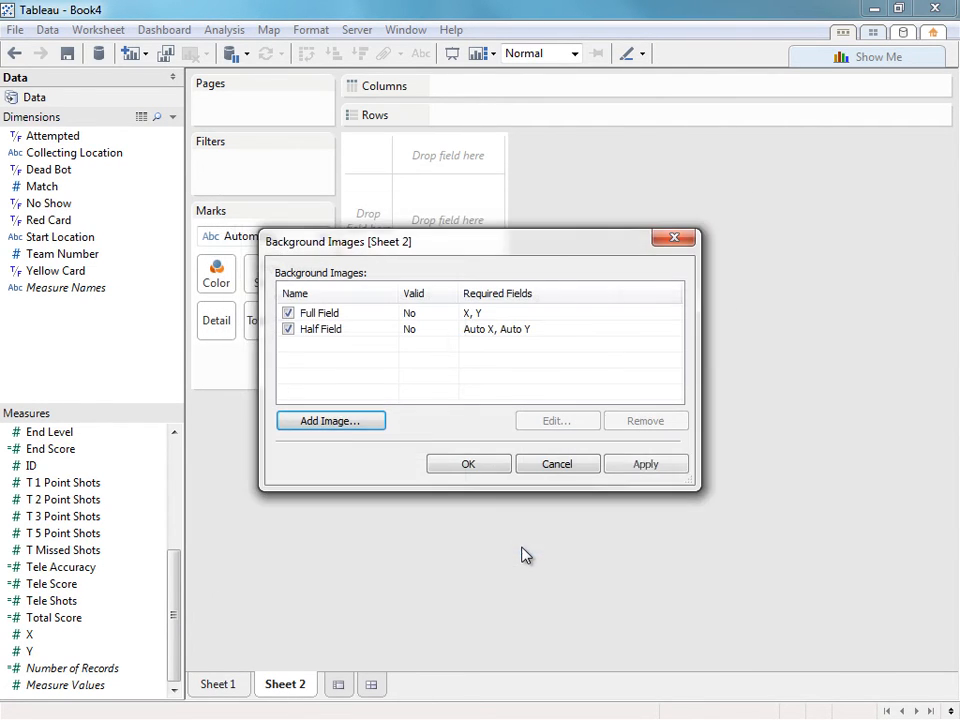
{"action": "left_click", "coordinate": [474, 462]}
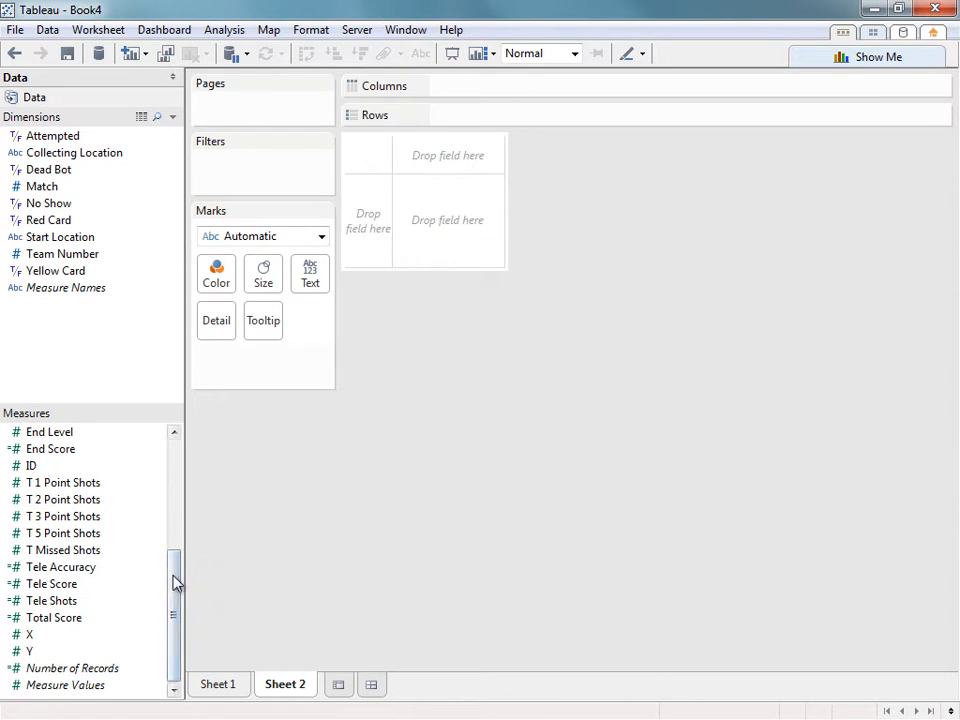
Step: Plot Auto X on columns against Auto Y on rows, with both fields treated as unaggregated dimensions
{"action": "left_click_drag", "start_coordinate": [176, 579], "coordinate": [181, 459]}
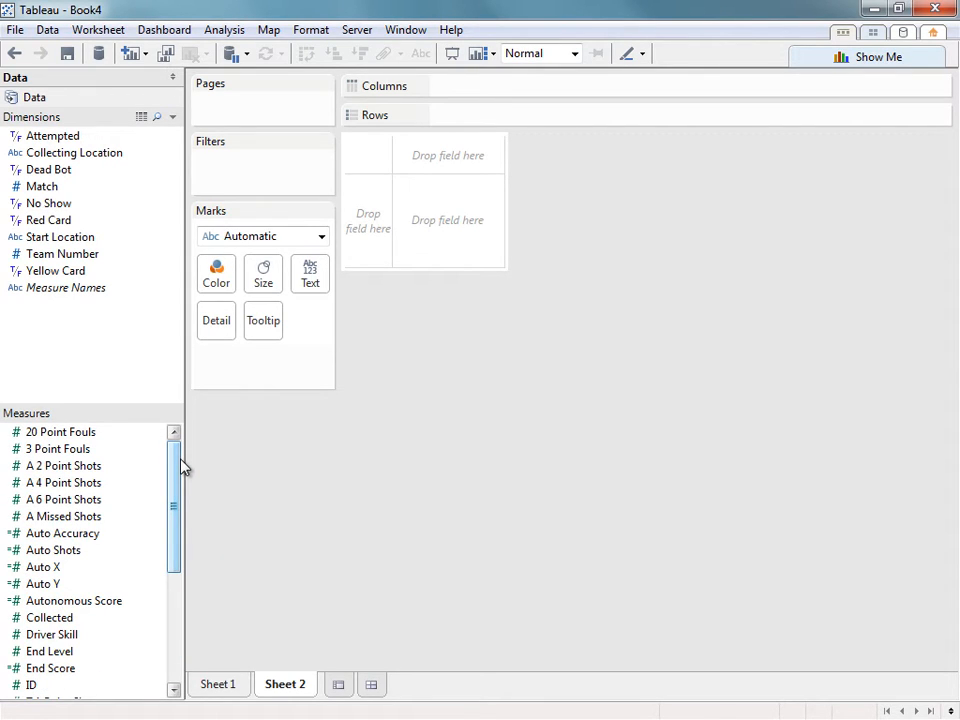
{"action": "left_click_drag", "start_coordinate": [40, 567], "coordinate": [461, 92]}
{"action": "left_click_drag", "start_coordinate": [56, 588], "coordinate": [591, 116]}
{"action": "left_click", "coordinate": [564, 88]}
{"action": "left_click", "coordinate": [497, 226]}
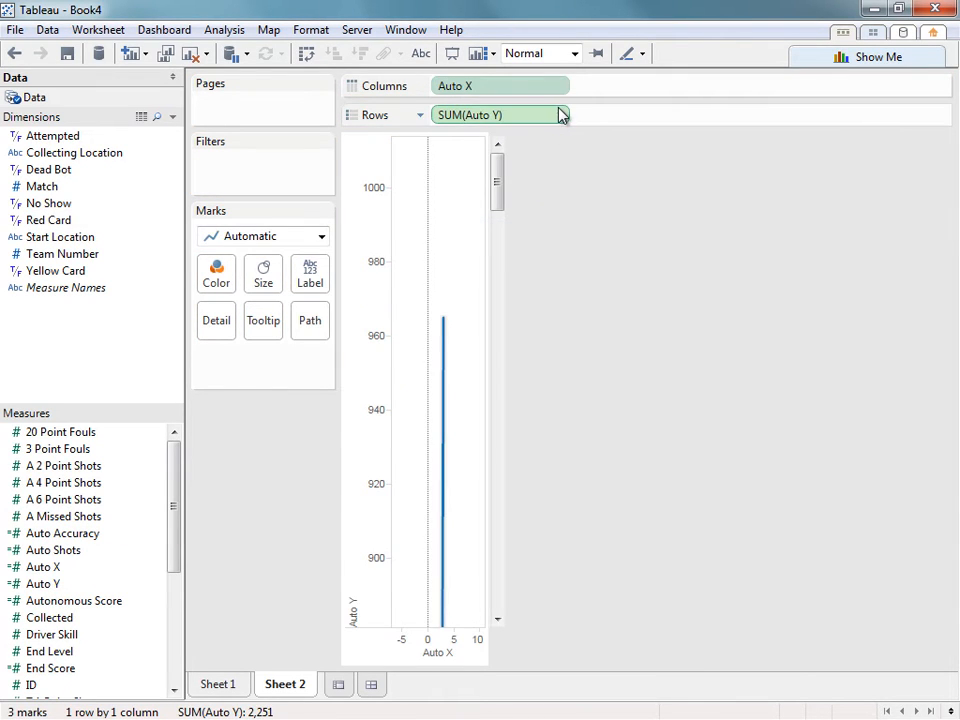
{"action": "left_click", "coordinate": [561, 114]}
{"action": "left_click", "coordinate": [480, 262]}
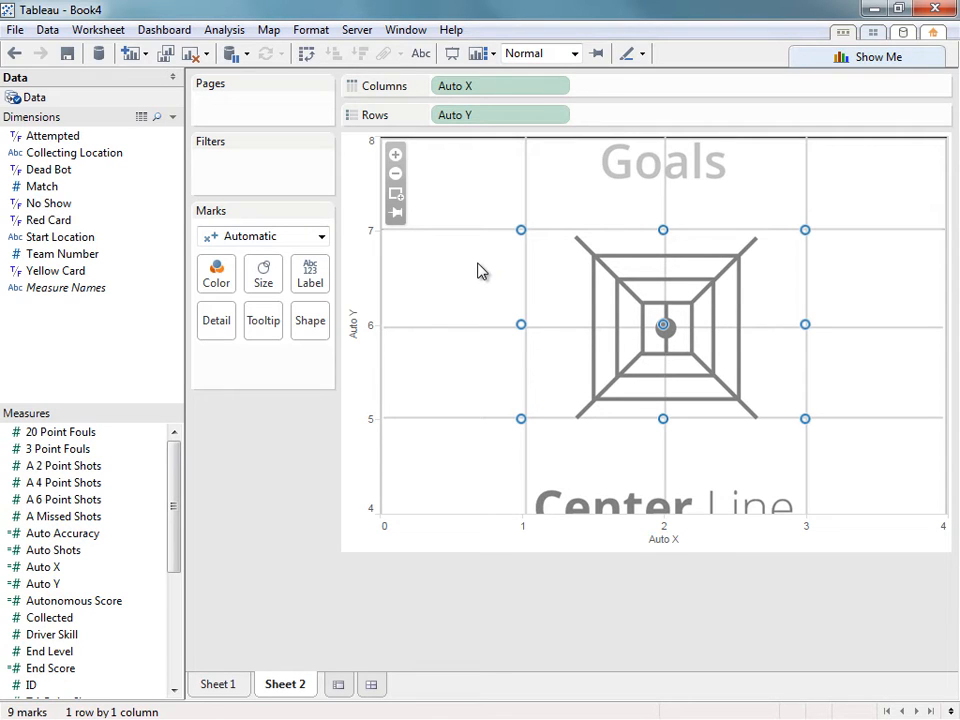
Step: Apply Sheet 1's Team Number filter to all worksheets using this data source
{"action": "left_click", "coordinate": [218, 685]}
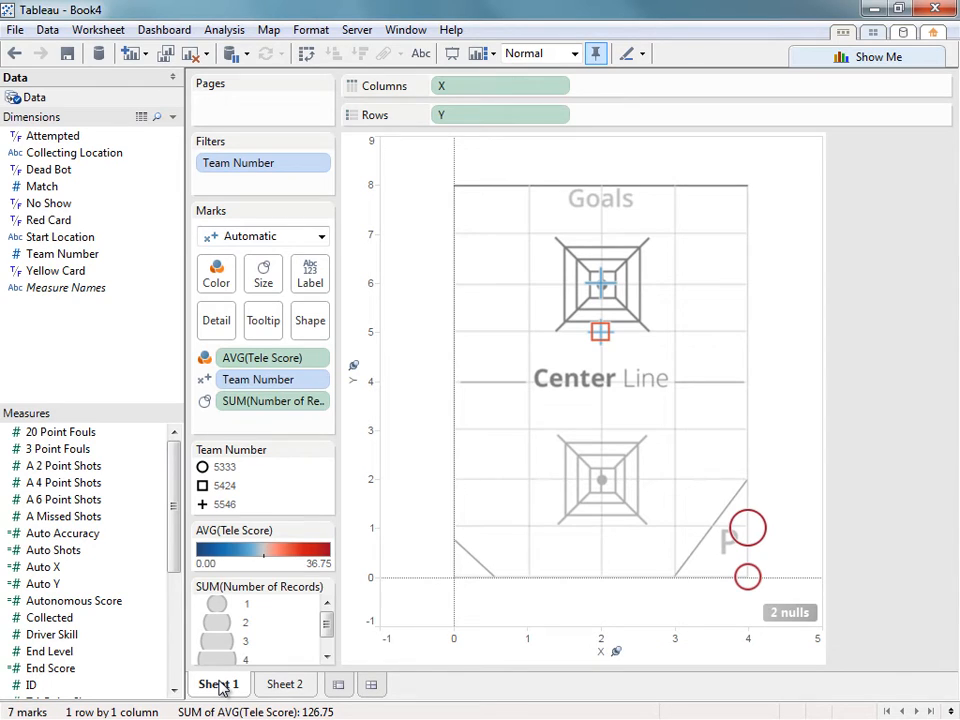
{"action": "left_click", "coordinate": [321, 163]}
{"action": "mouse_move", "coordinate": [313, 268]}
{"action": "left_click", "coordinate": [450, 269]}
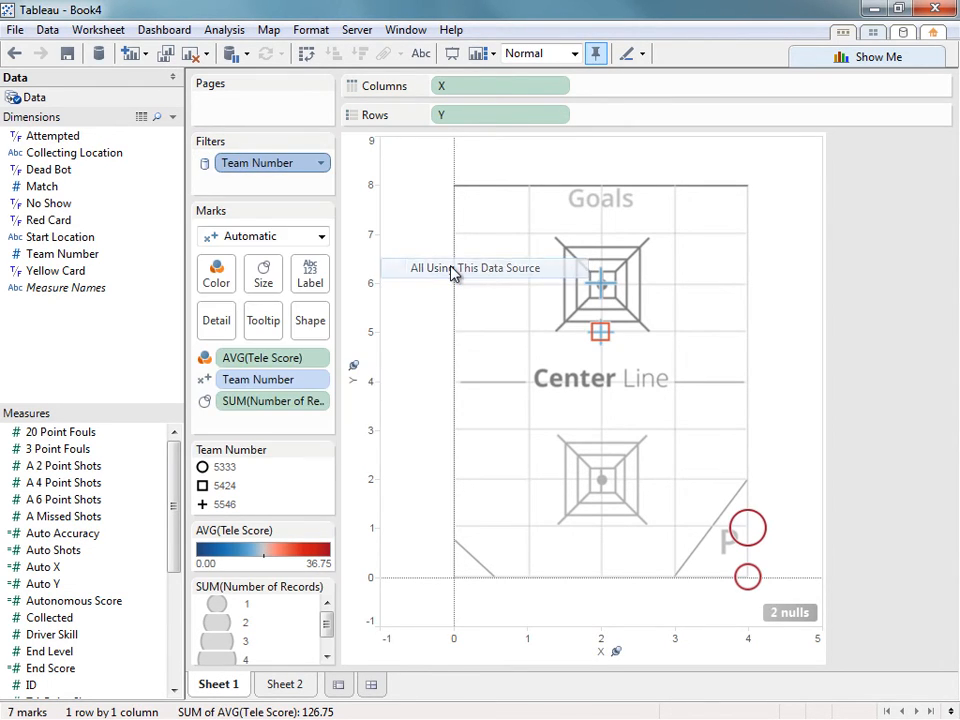
Step: On Sheet 2, give each Team Number its own mark shape and enlarge the marks
{"action": "left_click", "coordinate": [285, 684]}
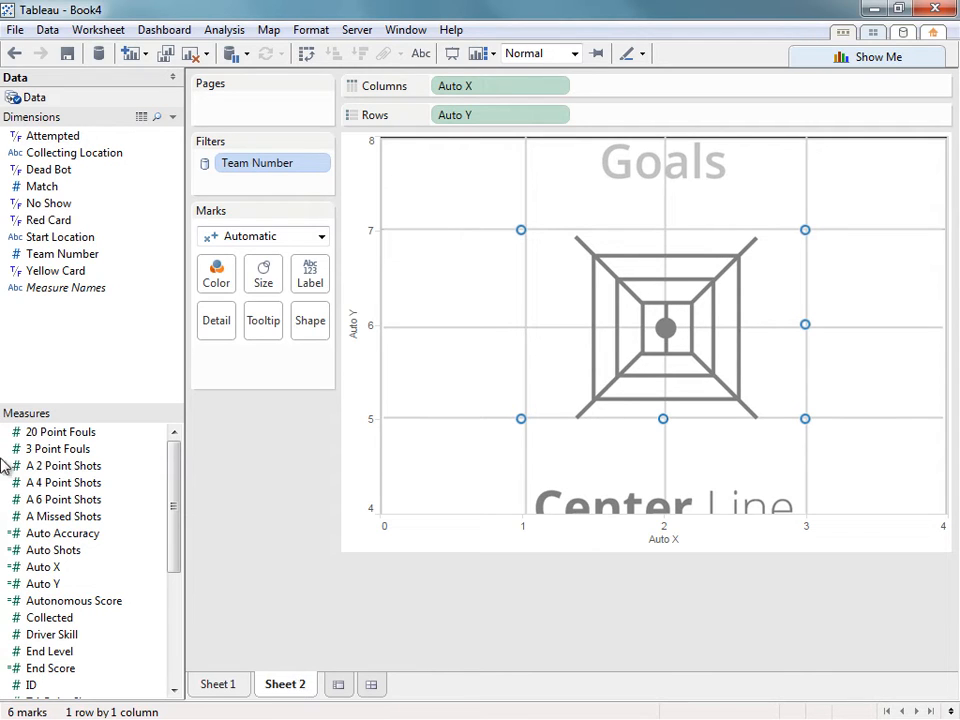
{"action": "left_click_drag", "start_coordinate": [60, 253], "coordinate": [297, 313]}
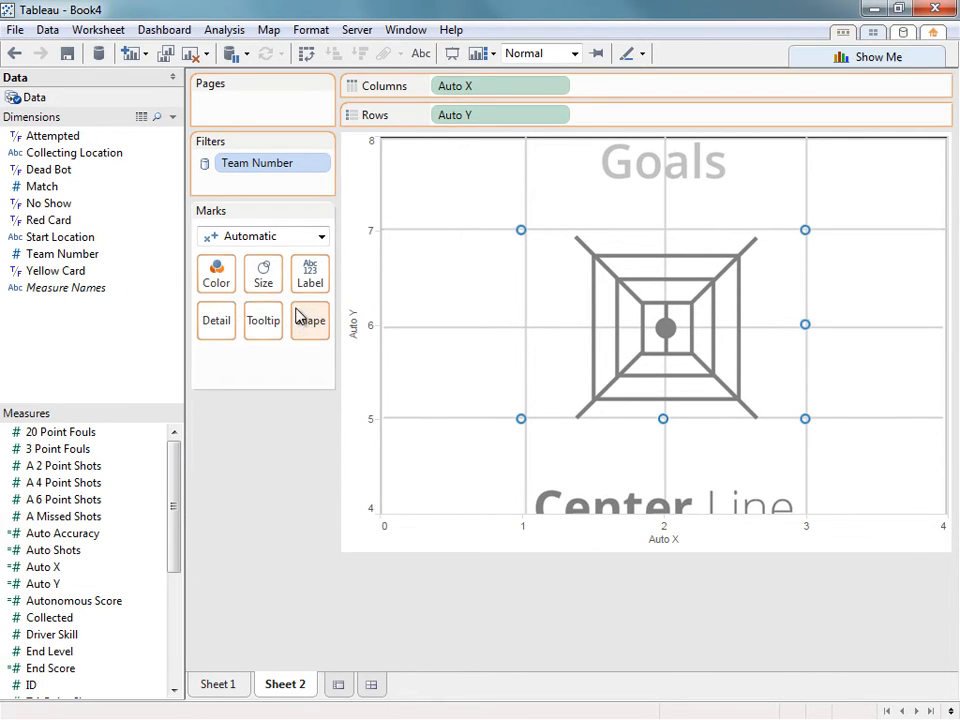
{"action": "left_click", "coordinate": [256, 288]}
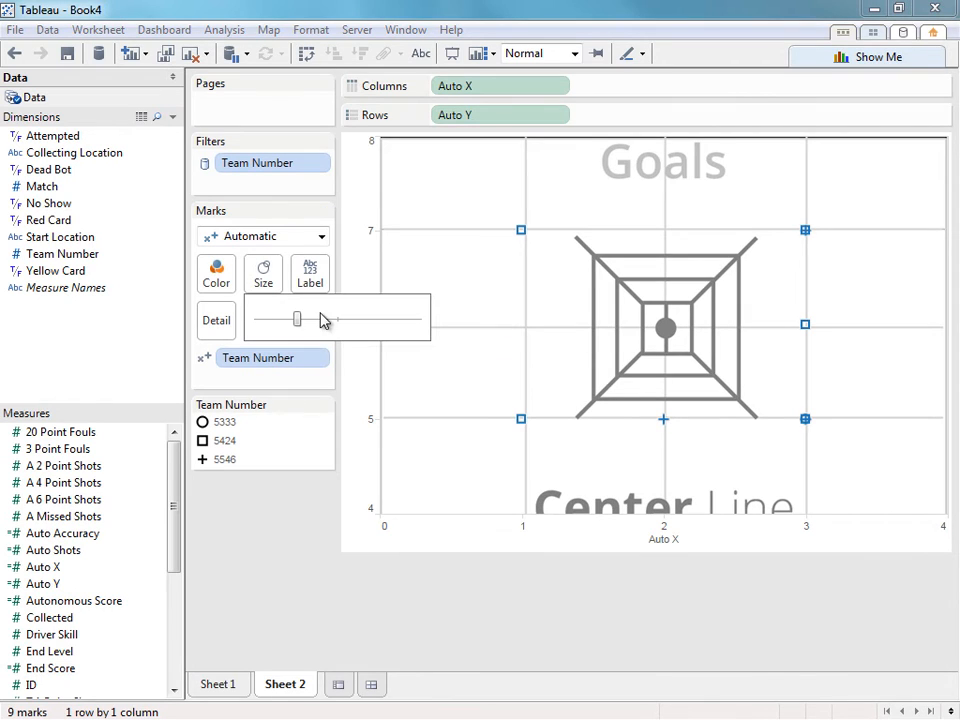
{"action": "left_click", "coordinate": [337, 321]}
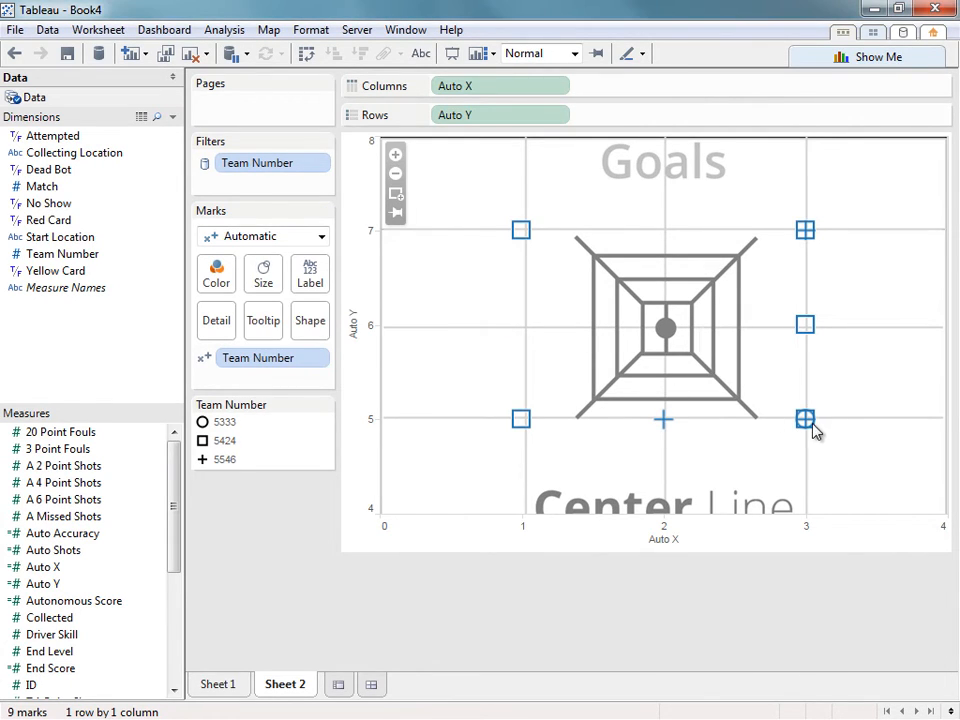
{"action": "mouse_move", "coordinate": [815, 430]}
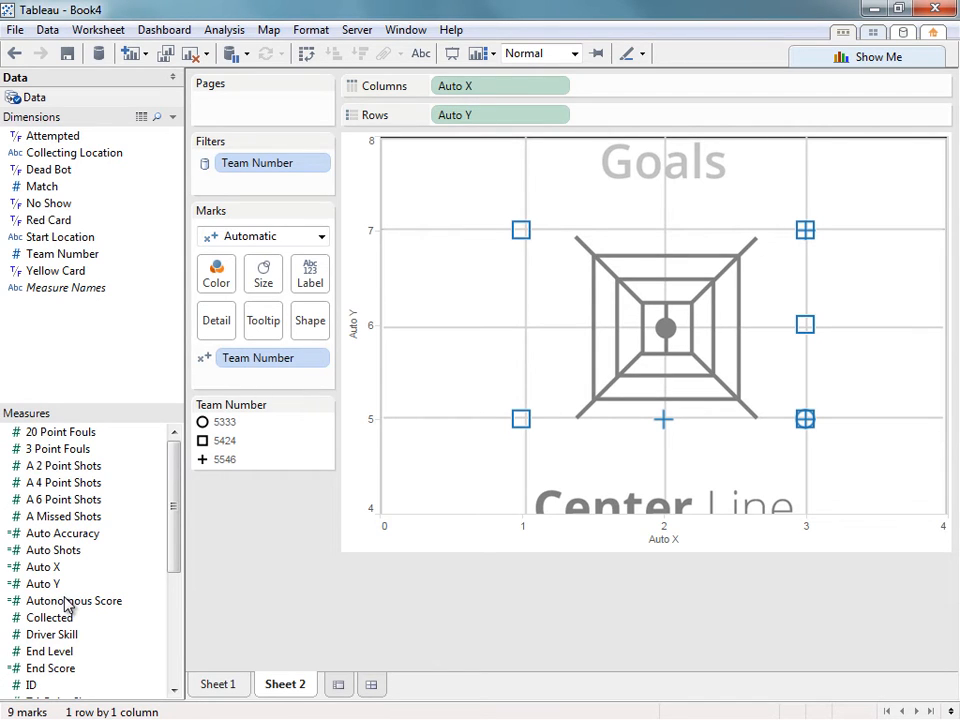
Step: Color the marks by Autonomous Score with a reversed Red-Blue Diverging palette and size them by Number of Records
{"action": "left_click_drag", "start_coordinate": [64, 604], "coordinate": [222, 285]}
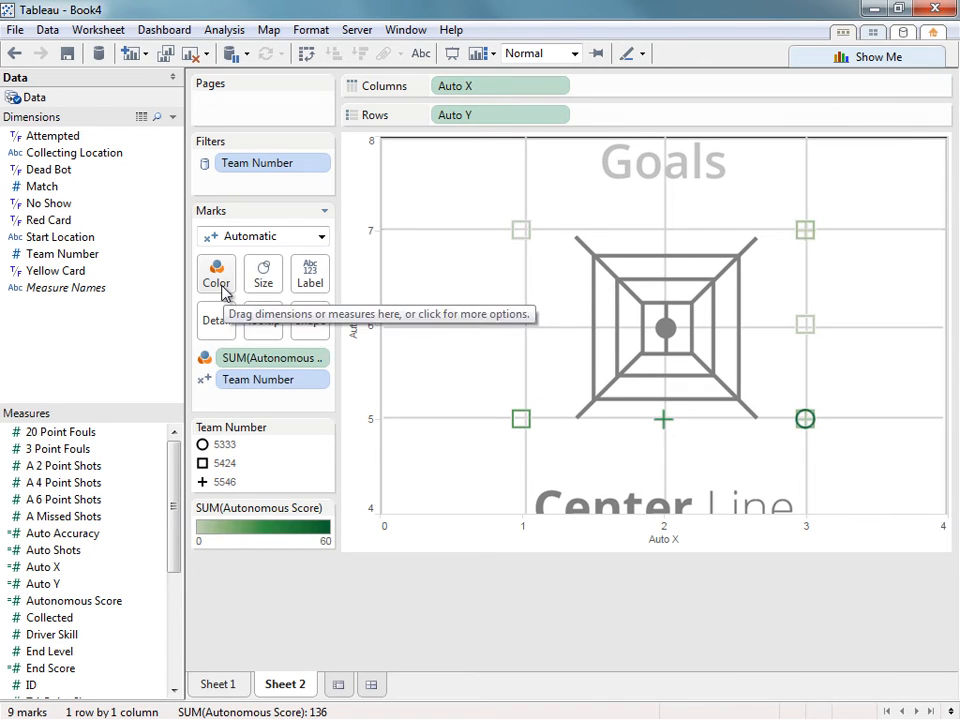
{"action": "left_click", "coordinate": [222, 272]}
{"action": "left_click", "coordinate": [228, 335]}
{"action": "left_click", "coordinate": [240, 313]}
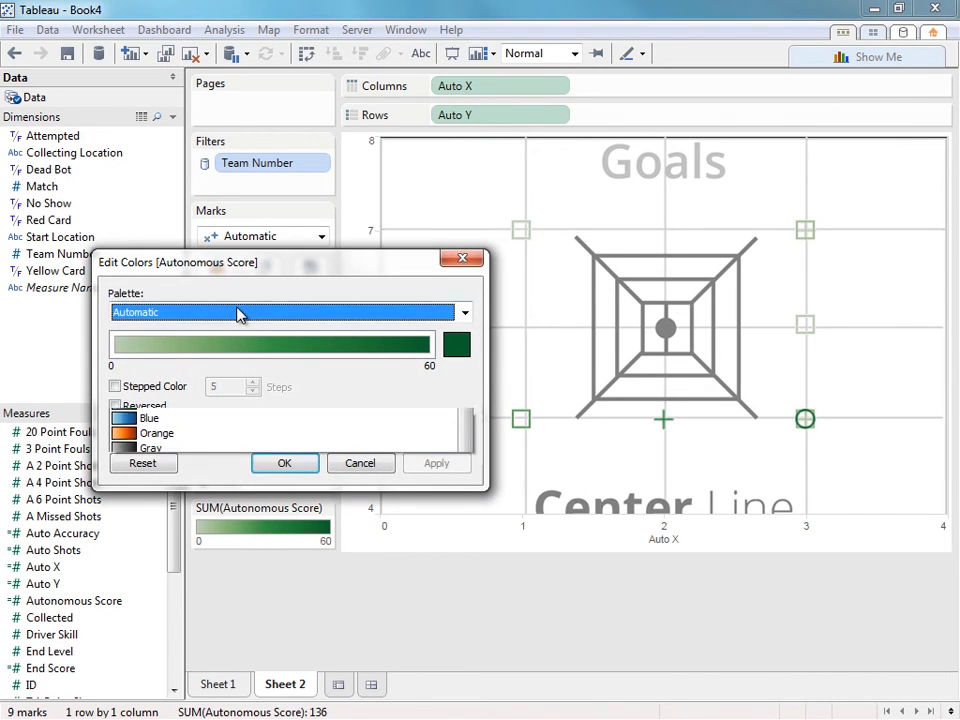
{"action": "left_click", "coordinate": [242, 163]}
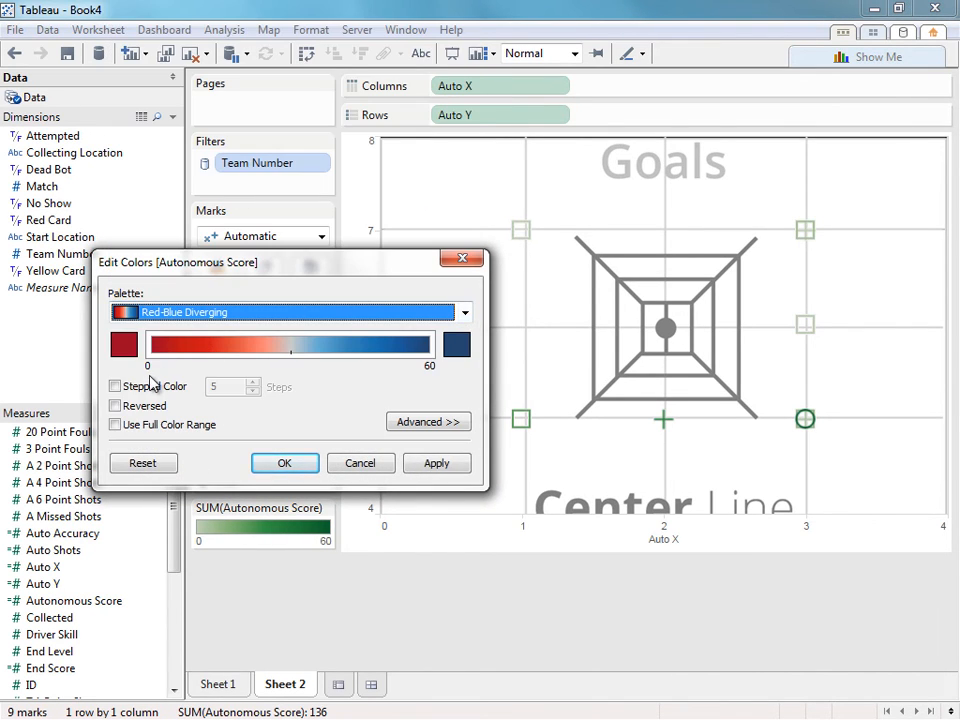
{"action": "left_click", "coordinate": [116, 405]}
{"action": "left_click", "coordinate": [303, 466]}
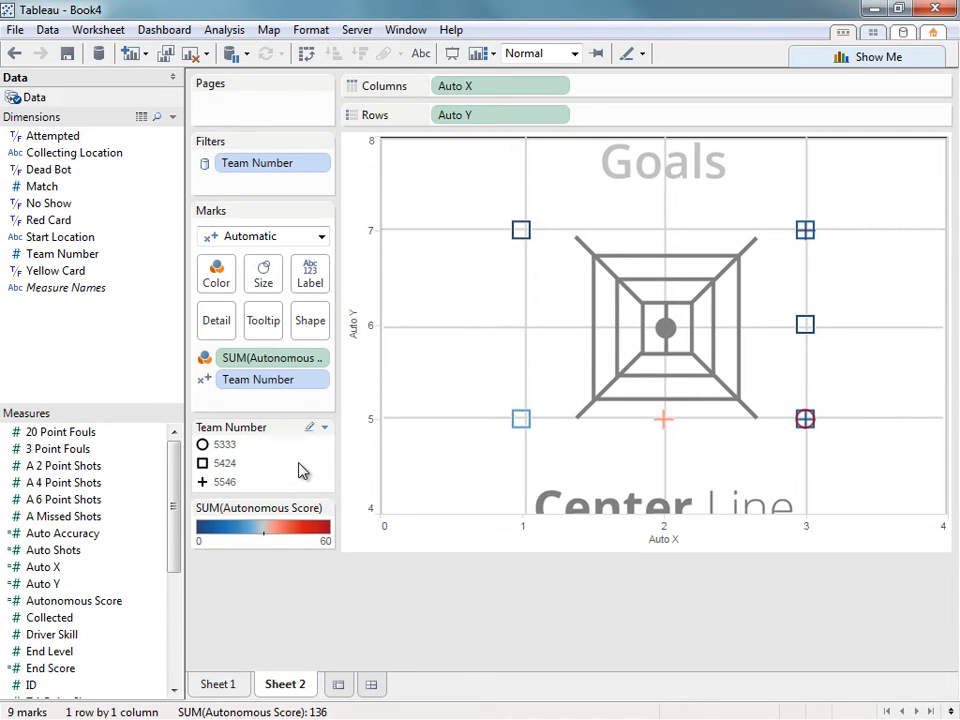
{"action": "left_click_drag", "start_coordinate": [171, 514], "coordinate": [158, 627]}
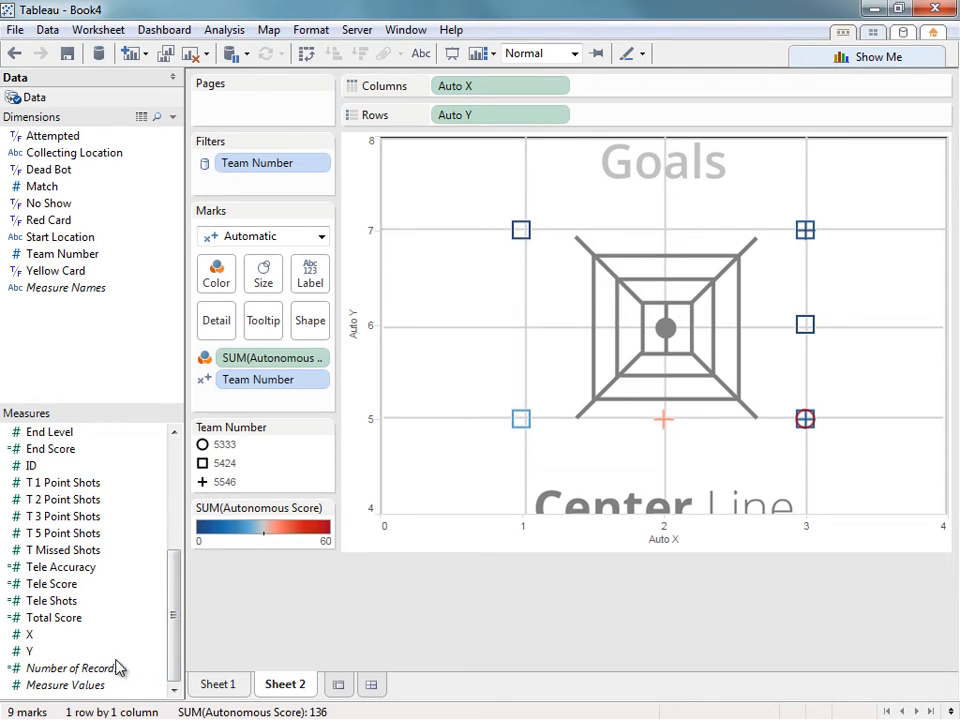
{"action": "left_click_drag", "start_coordinate": [118, 668], "coordinate": [270, 294]}
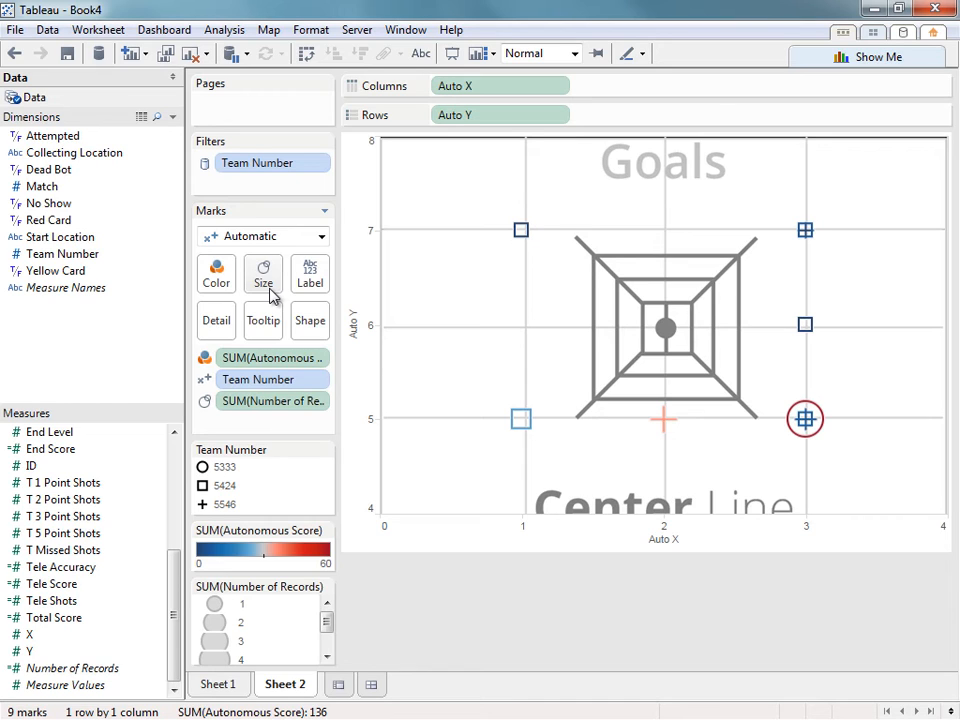
Step: Duplicate Sheet 1 and change the copy's mark type to Pie
{"action": "left_click", "coordinate": [222, 692]}
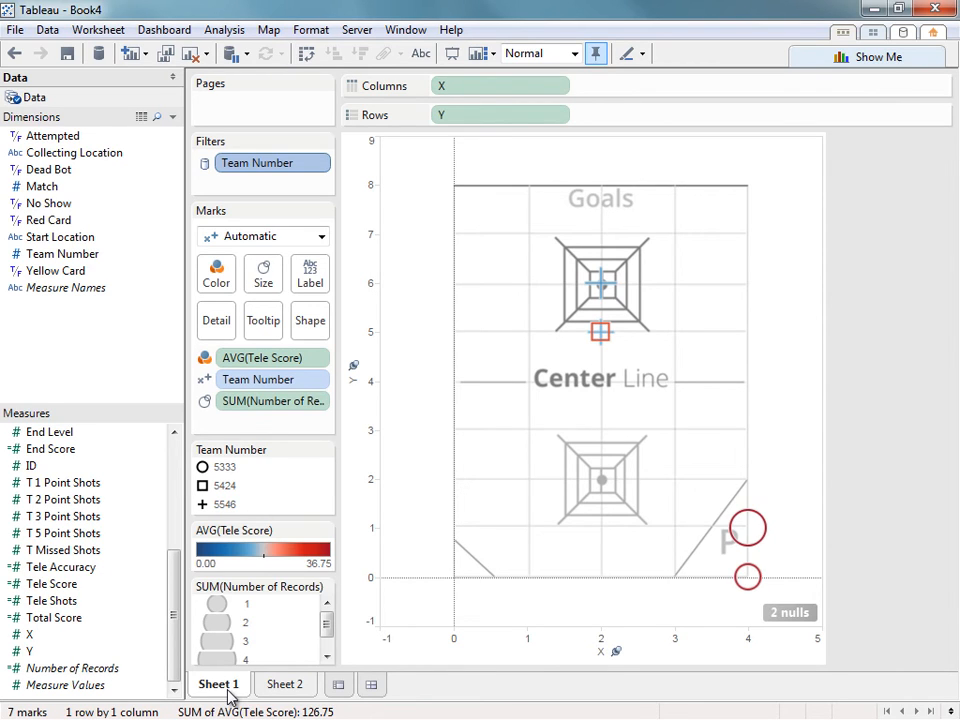
{"action": "right_click", "coordinate": [222, 690]}
{"action": "left_click", "coordinate": [300, 556]}
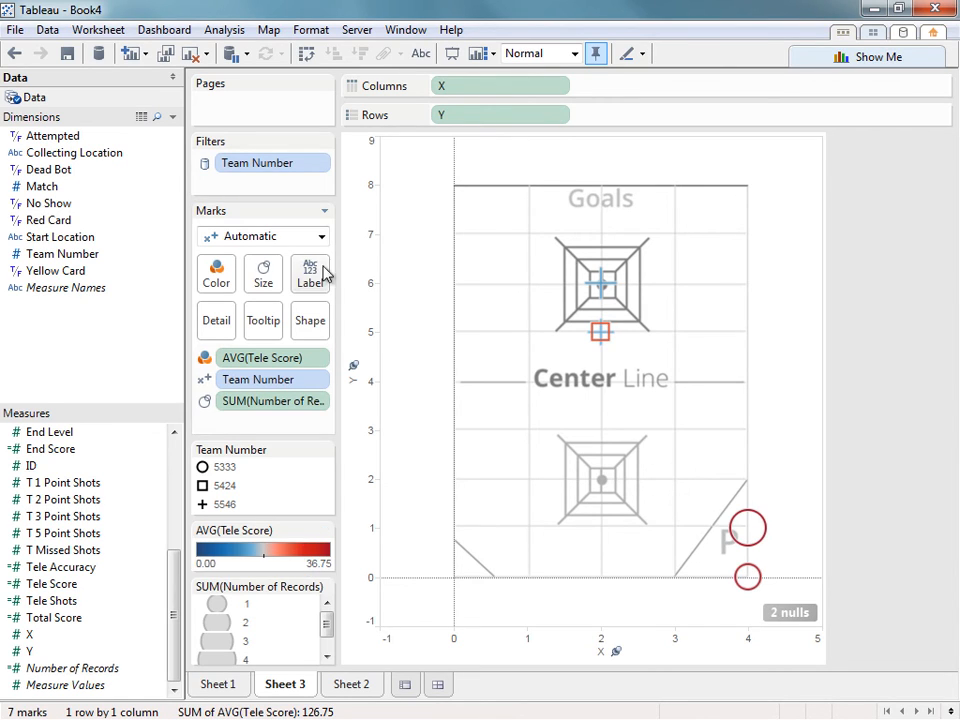
{"action": "left_click", "coordinate": [321, 236]}
{"action": "left_click", "coordinate": [237, 442]}
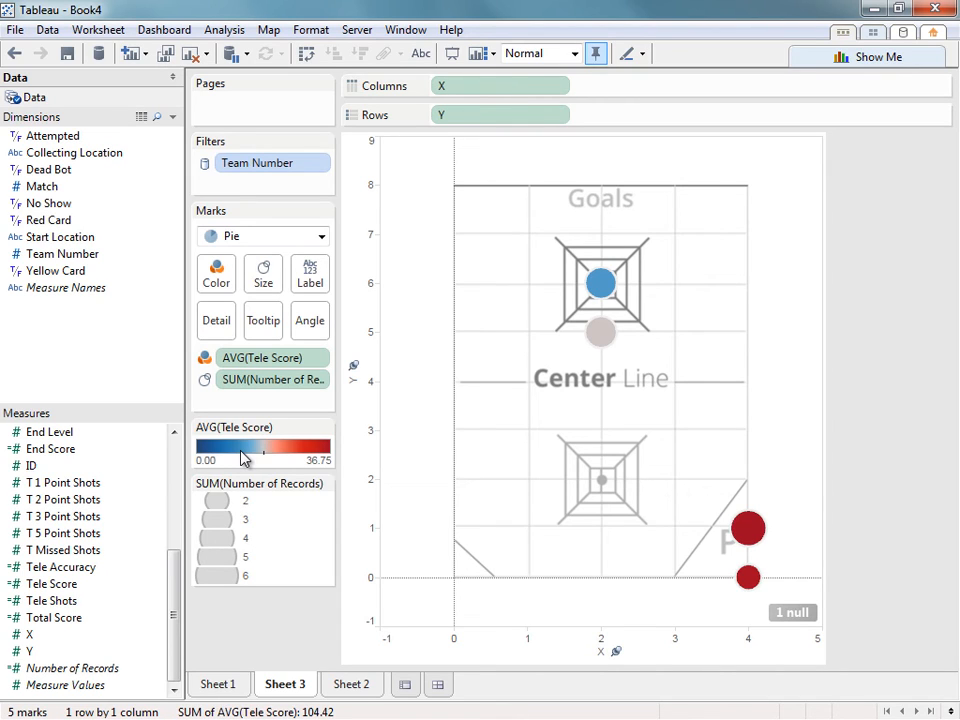
Step: Replace the pies' Number of Records and Tele Score encodings with T 1, 2, 3 and 5 Point Shots and T Missed Shots
{"action": "left_click_drag", "start_coordinate": [268, 382], "coordinate": [120, 362]}
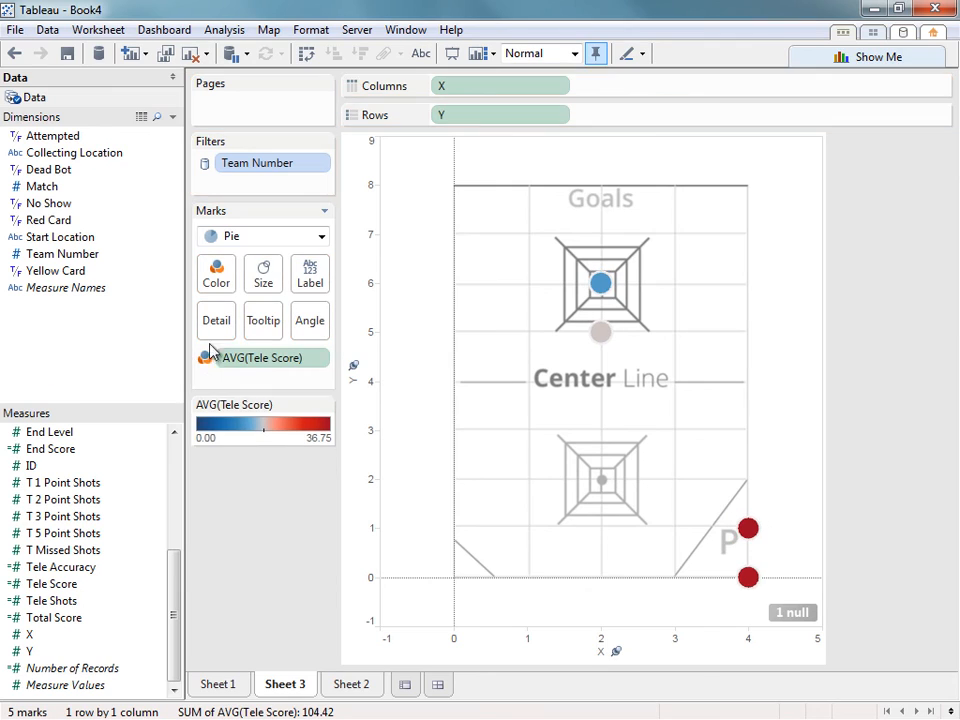
{"action": "left_click_drag", "start_coordinate": [210, 352], "coordinate": [14, 358]}
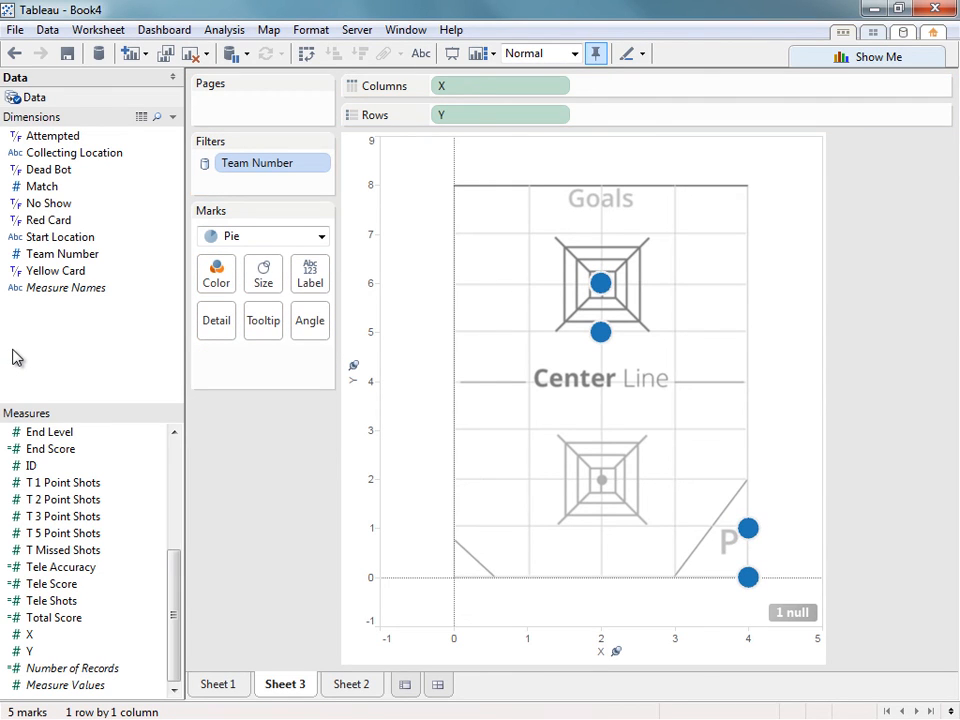
{"action": "double_click", "coordinate": [50, 483]}
{"action": "double_click", "coordinate": [50, 499]}
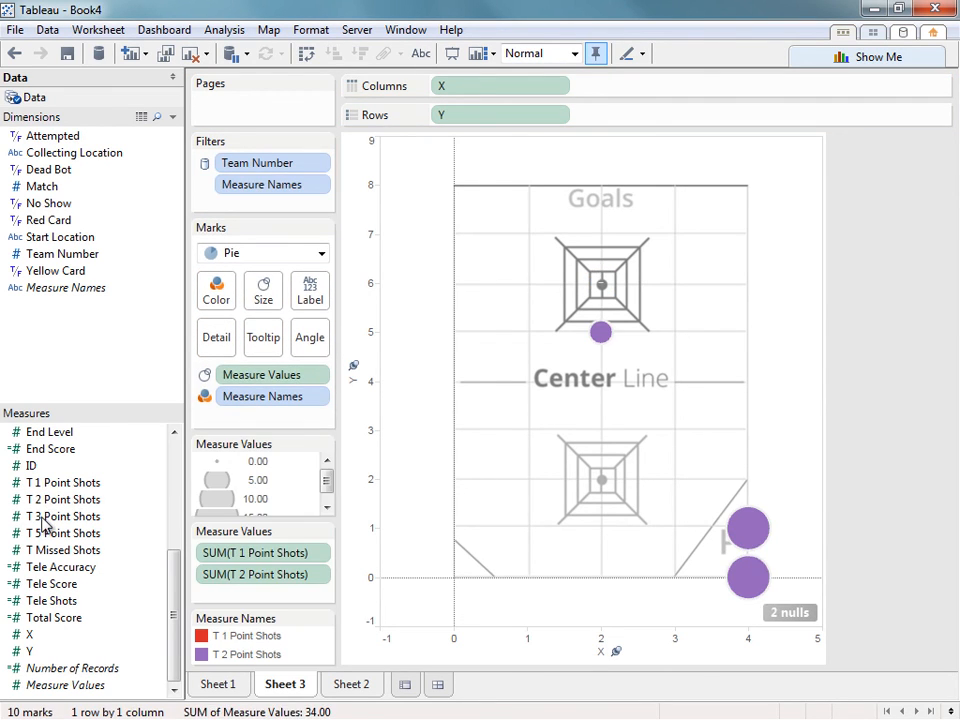
{"action": "double_click", "coordinate": [41, 517]}
{"action": "double_click", "coordinate": [41, 533]}
{"action": "double_click", "coordinate": [40, 550]}
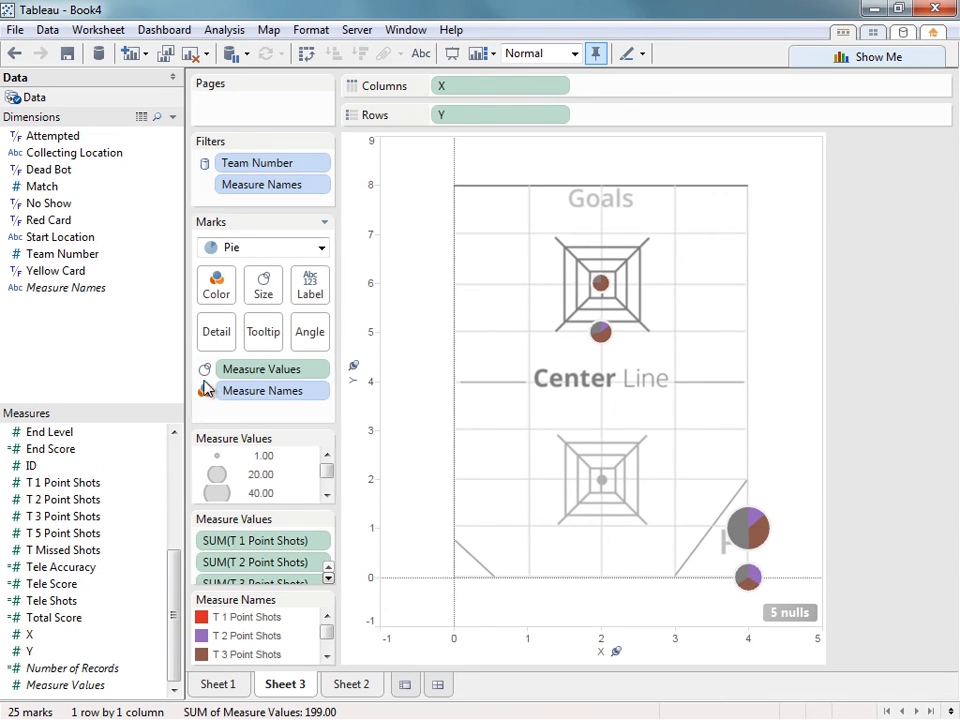
Step: Assign blue to the T 1, T 2, T 3 and T 5 Point Shots slices
{"action": "left_click", "coordinate": [215, 282]}
{"action": "left_click", "coordinate": [233, 344]}
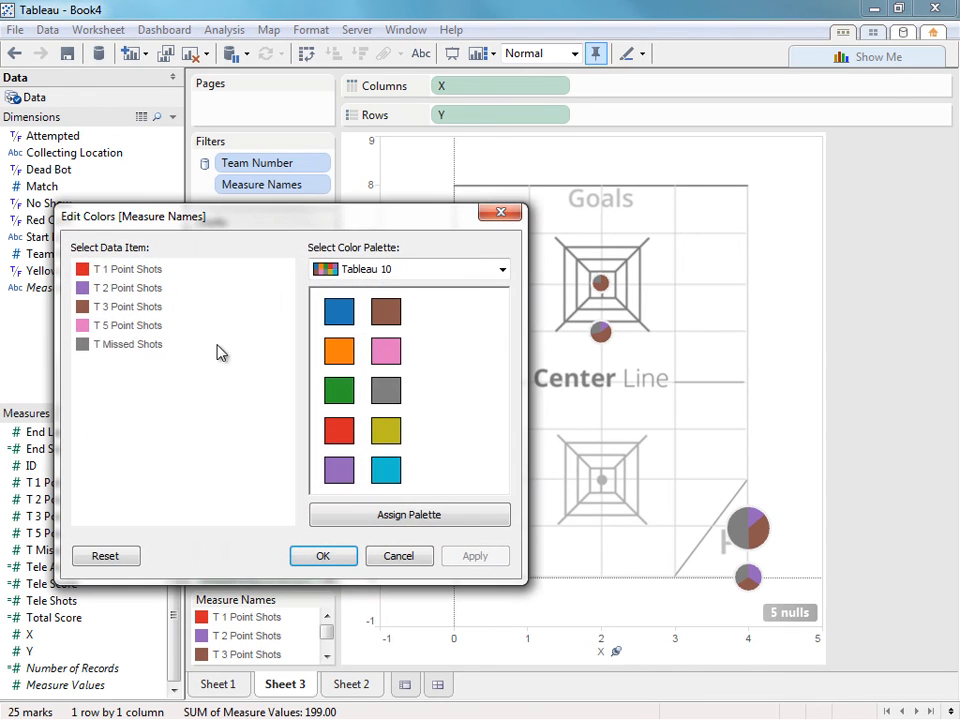
{"action": "left_click", "coordinate": [128, 270]}
{"action": "left_click", "coordinate": [340, 311]}
{"action": "left_click", "coordinate": [111, 287]}
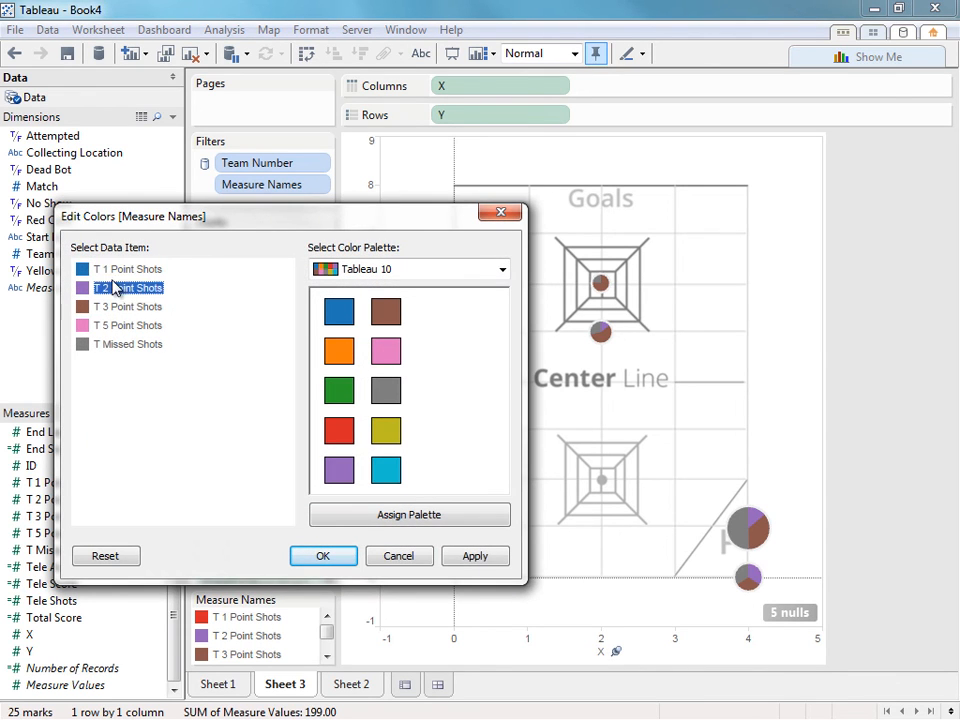
{"action": "left_click", "coordinate": [340, 311]}
{"action": "left_click", "coordinate": [128, 306]}
{"action": "left_click", "coordinate": [340, 311]}
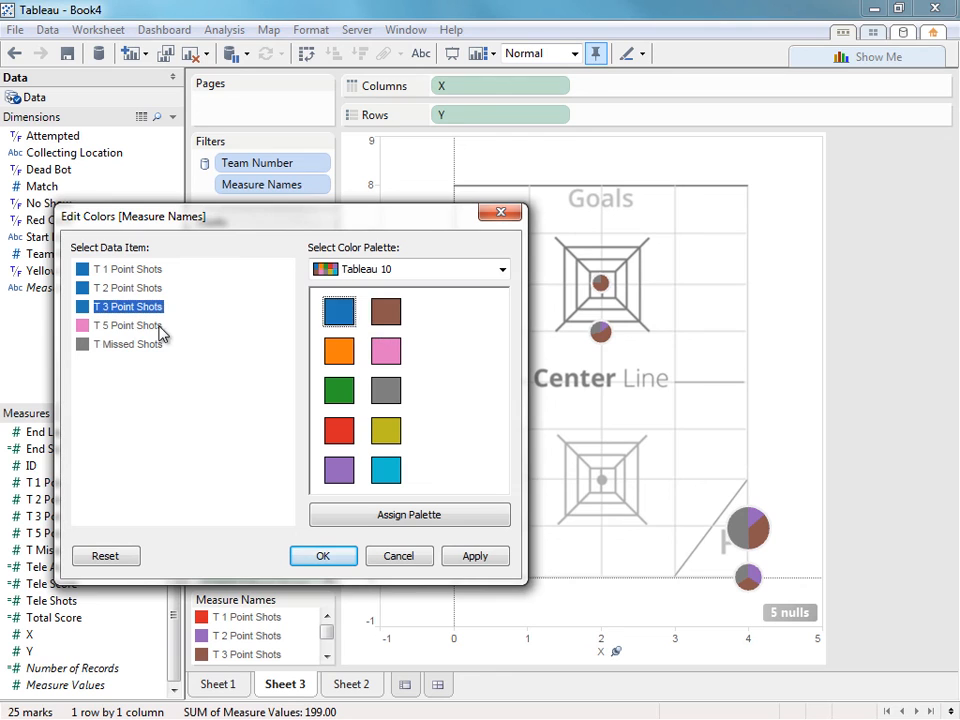
{"action": "left_click", "coordinate": [150, 326]}
{"action": "left_click", "coordinate": [340, 311]}
Step: Color the T Missed Shots slices red, and select the two pies at X = 4
{"action": "left_click", "coordinate": [110, 345]}
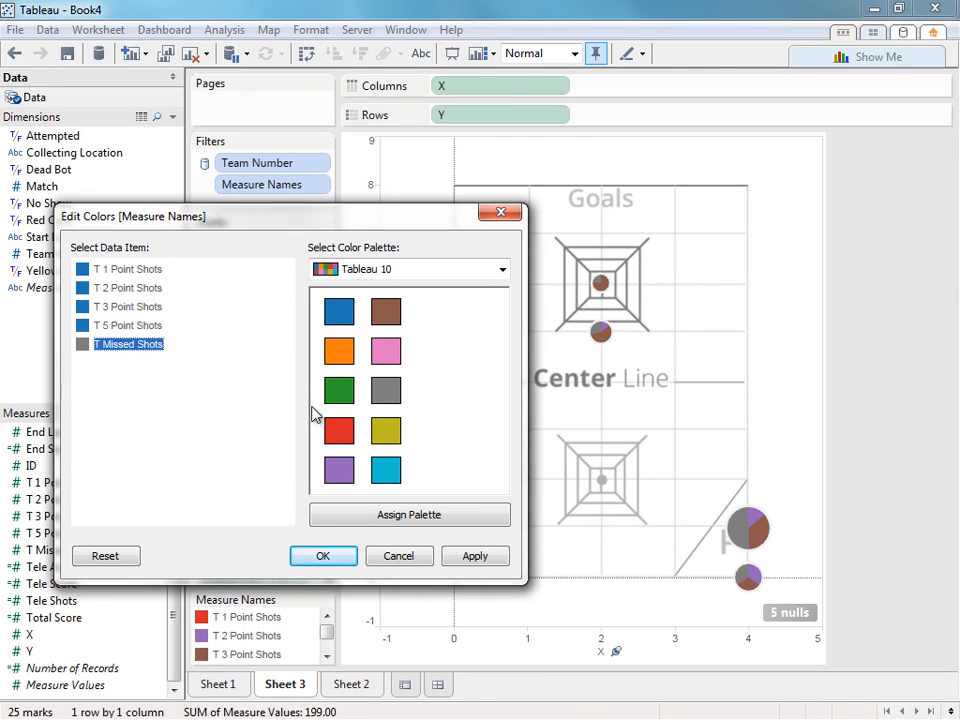
{"action": "left_click", "coordinate": [339, 434]}
{"action": "left_click", "coordinate": [324, 557]}
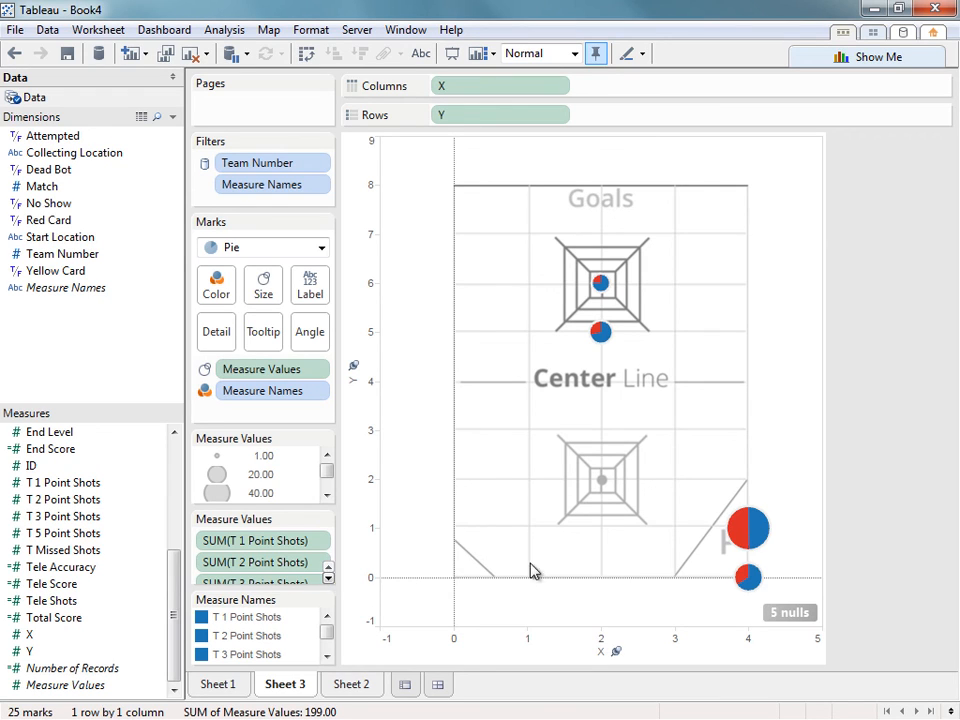
{"action": "left_click_drag", "start_coordinate": [721, 503], "coordinate": [772, 603]}
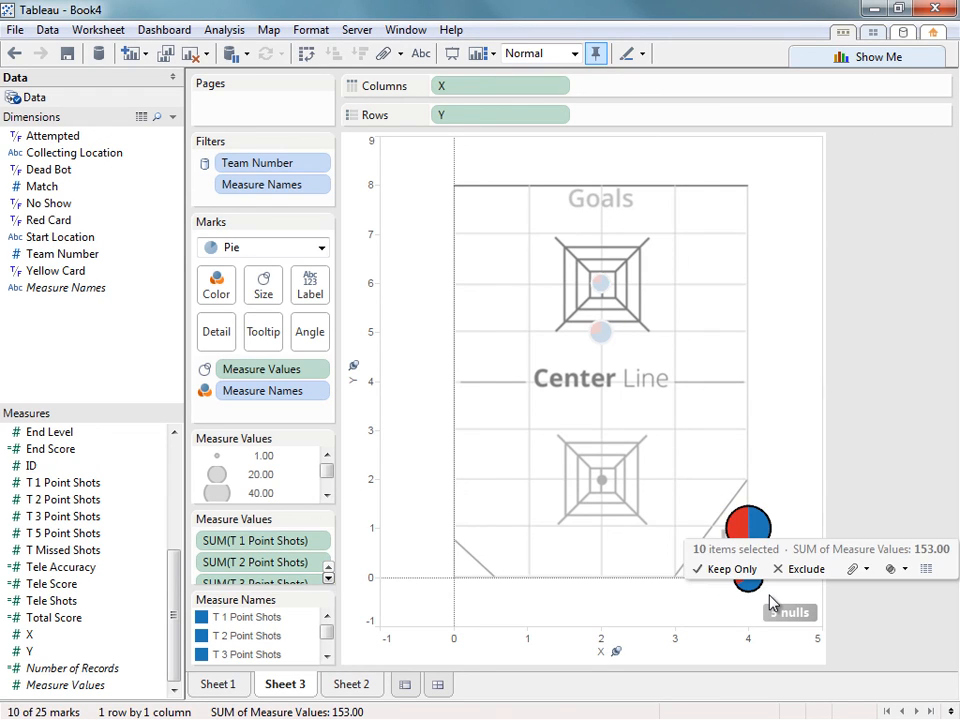